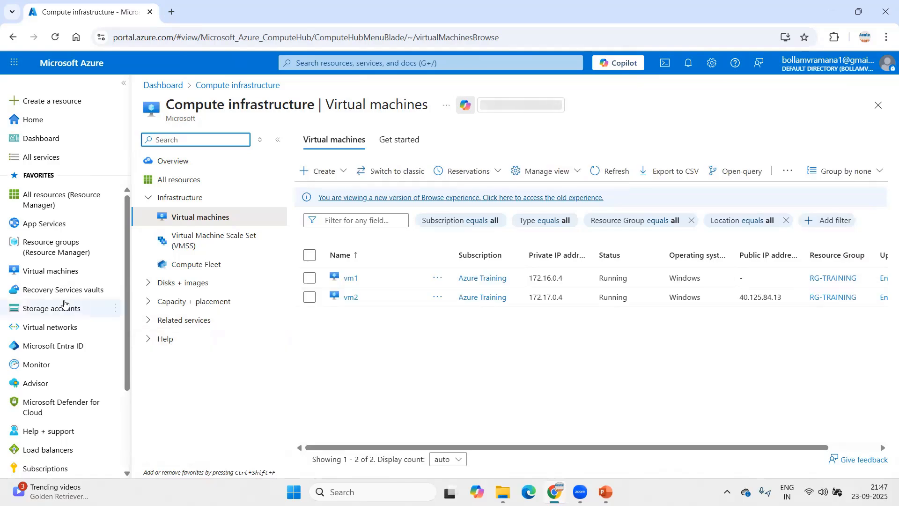
- Open the acutelearn-vault Recovery Services vault and view its backup items
left_click(61, 294)
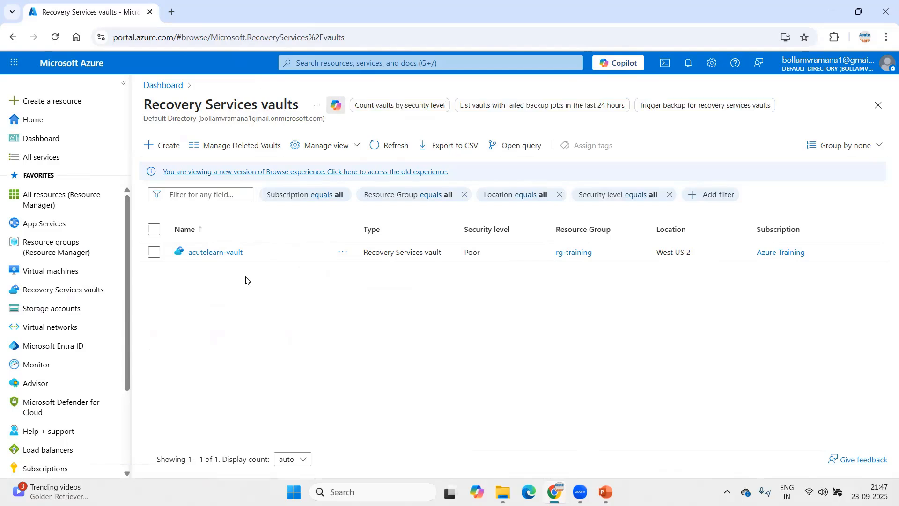
left_click(209, 252)
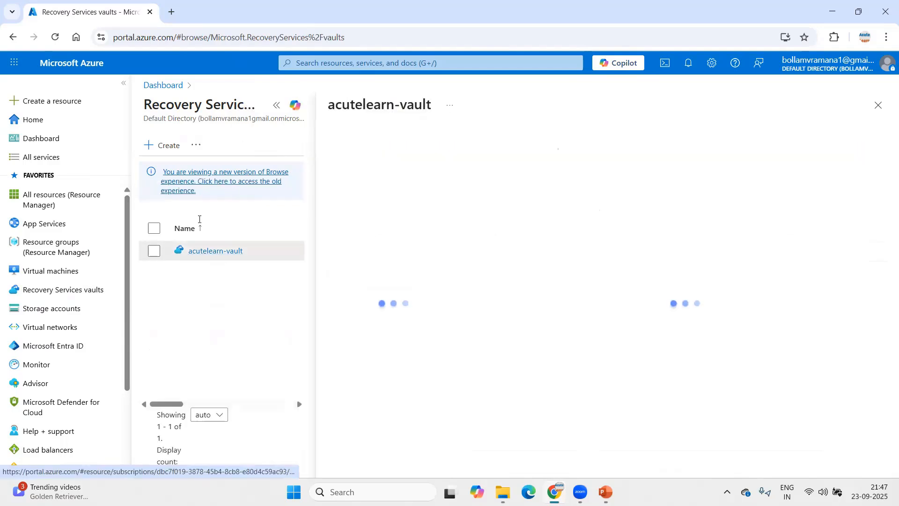
left_click(276, 106)
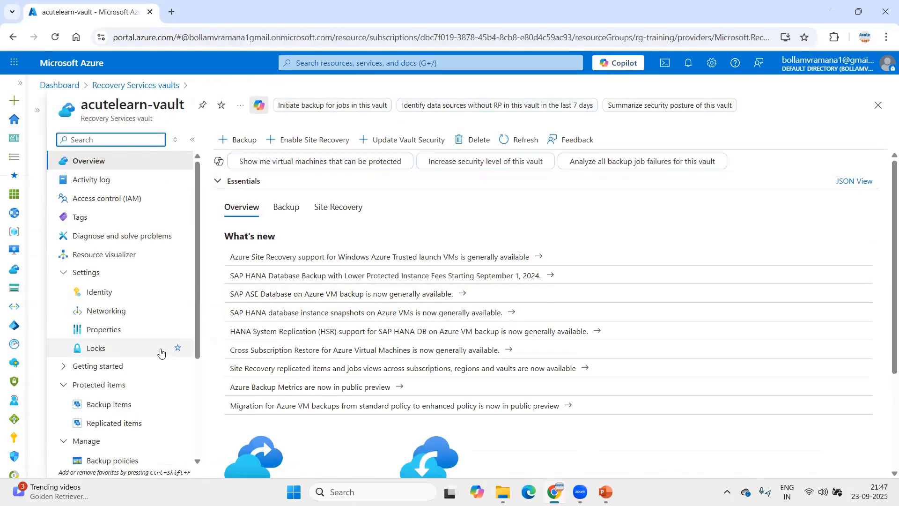
scroll(121, 349, "down", 1)
left_click(116, 351)
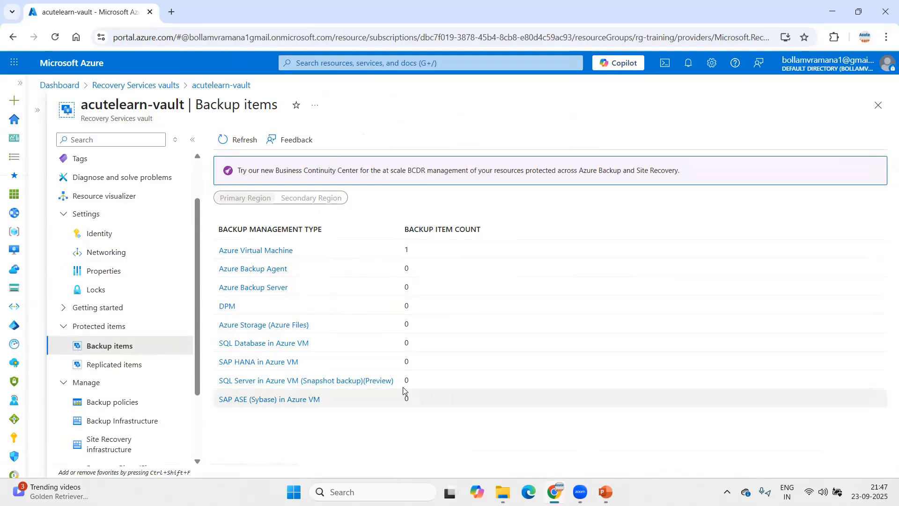
- Start an Azure virtual machine backup configuration from the vault's overview, comparing the Standard policy sub type and selecting Enhanced
scroll(131, 249, "up", 3)
left_click(97, 160)
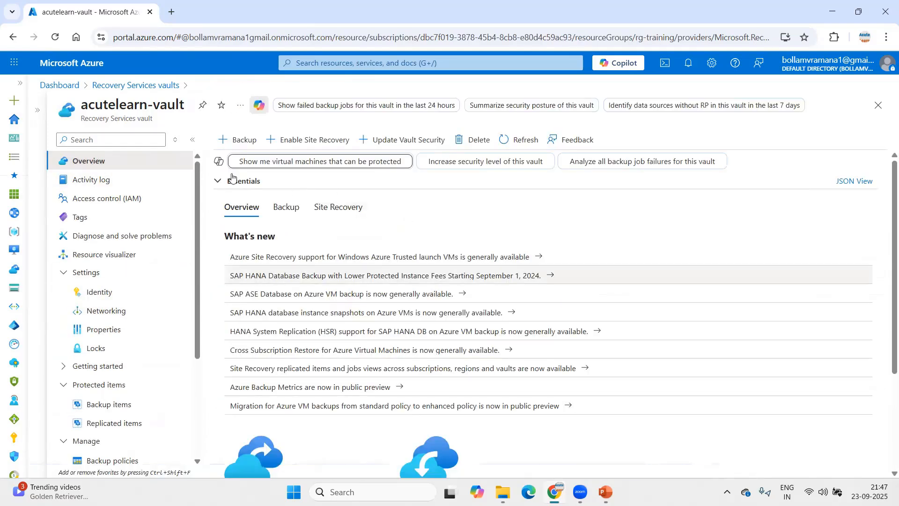
left_click(238, 143)
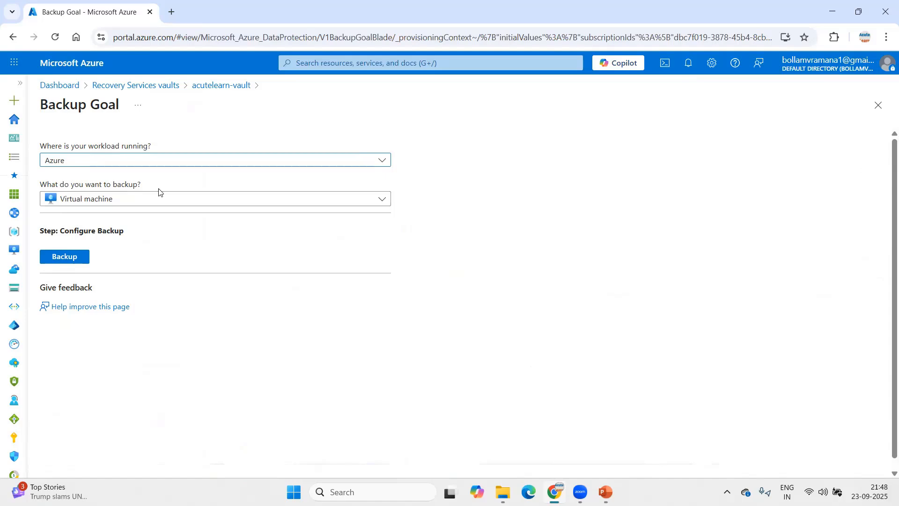
left_click(65, 257)
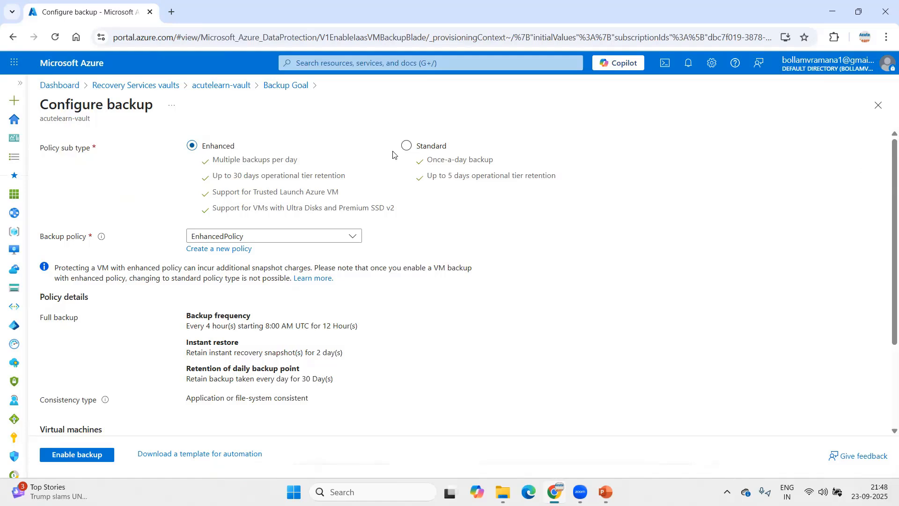
left_click(433, 149)
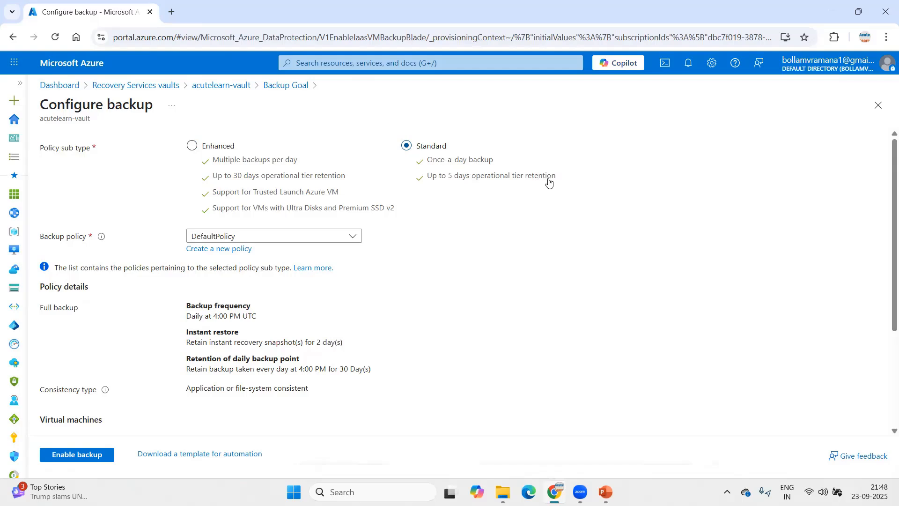
left_click(221, 149)
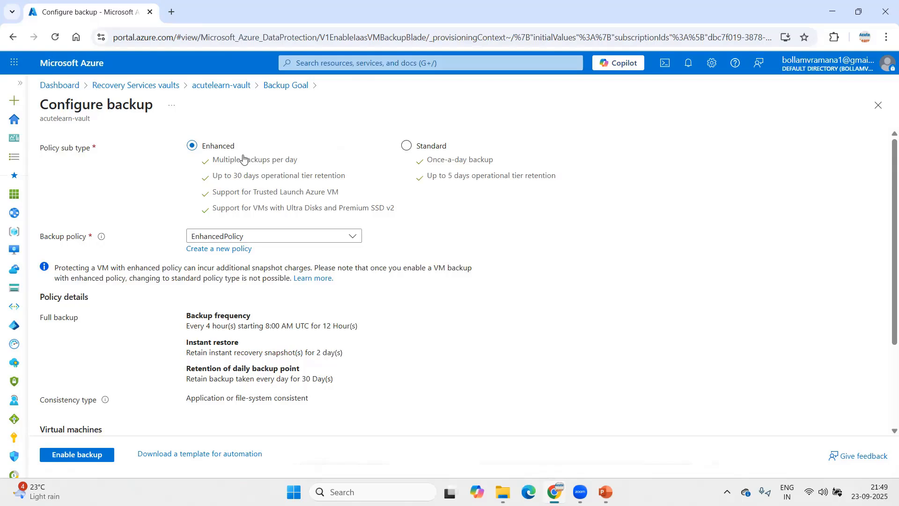
- Start a new enhanced backup policy and name it AcuteVM-Backup-policy
left_click(234, 250)
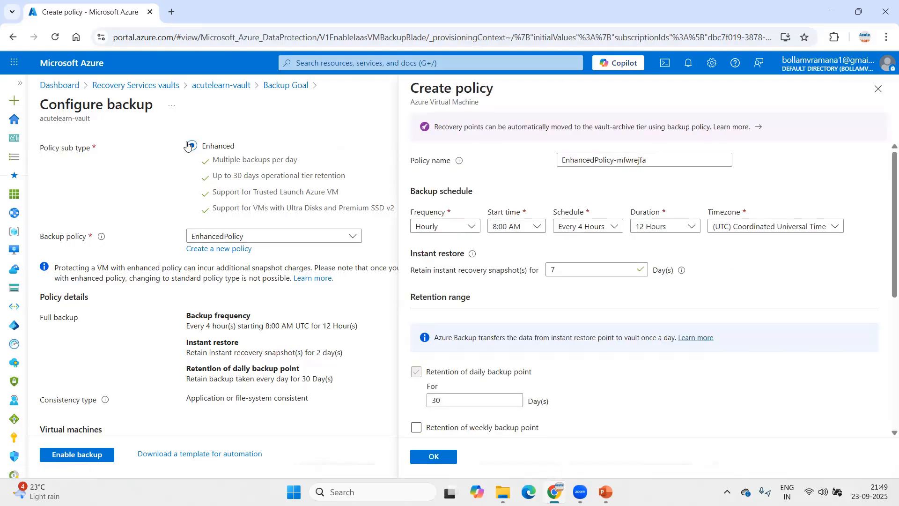
left_click(572, 159)
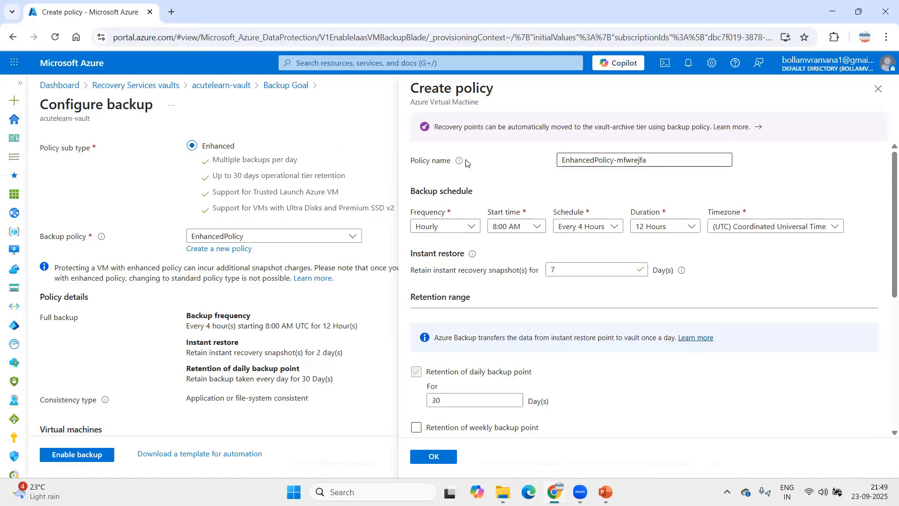
key("ctrl+a")
type("Acute")
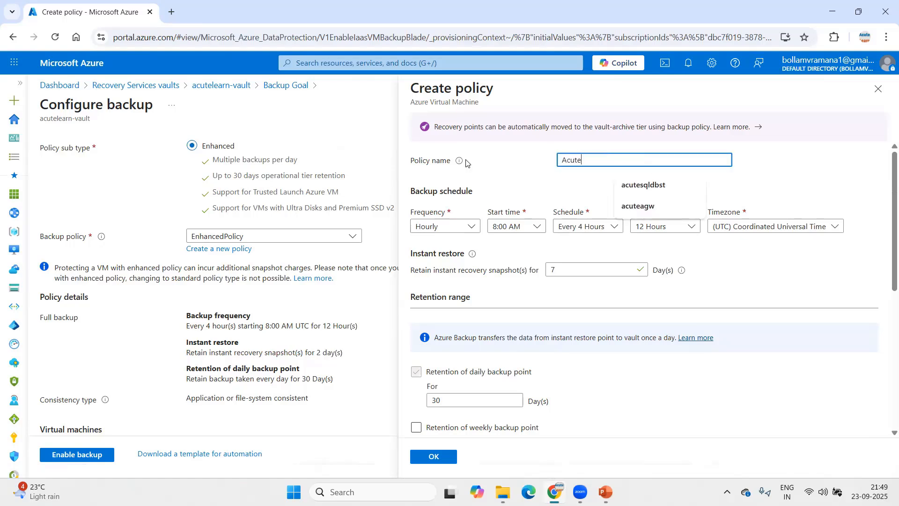
type("VM-Backup")
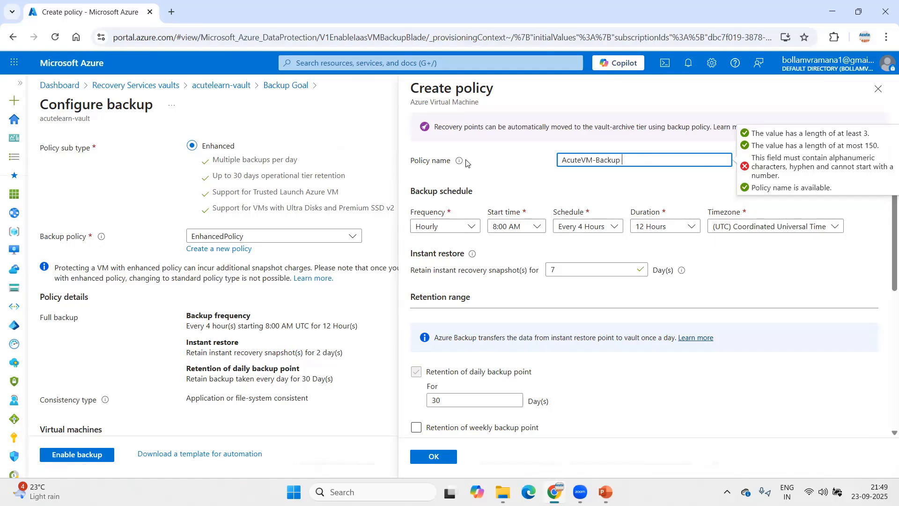
key("BackSpace")
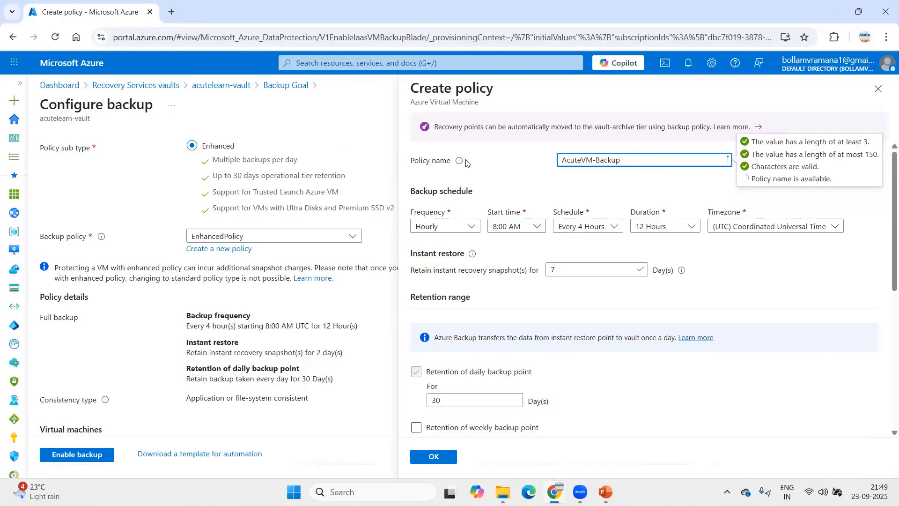
type("-policy")
- Try the Daily backup frequency for the new policy and return it to Hourly
left_click(471, 226)
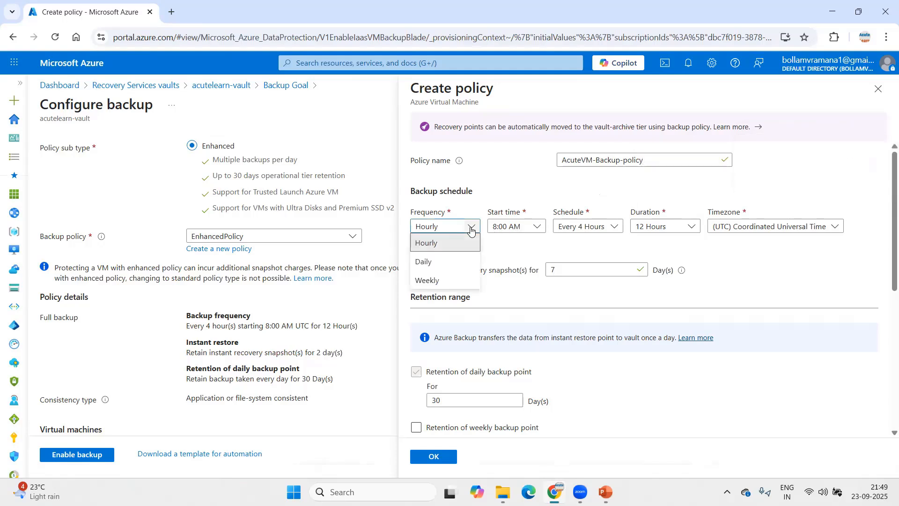
left_click(444, 259)
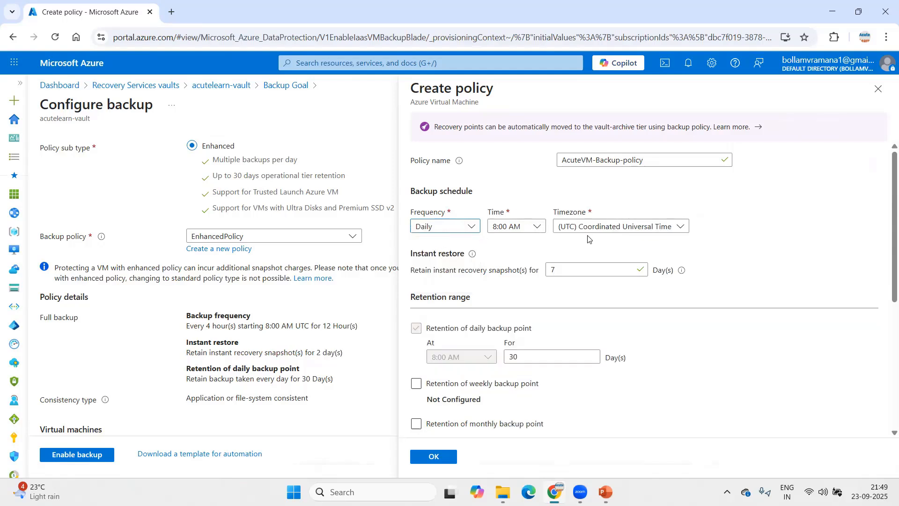
left_click(461, 234)
left_click(449, 243)
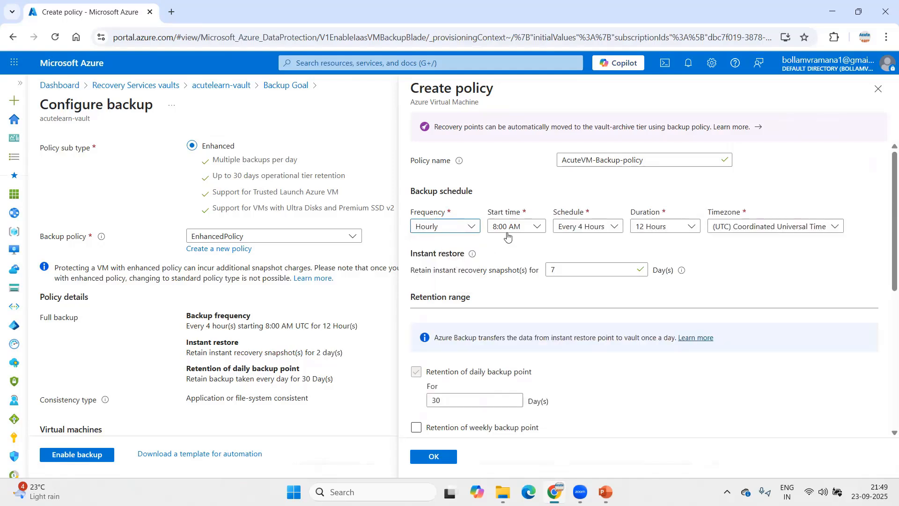
- Examine the policy's schedule, duration and timezone options, and switch to the PowerPoint slide on Azure VM backup and restore
left_click(586, 228)
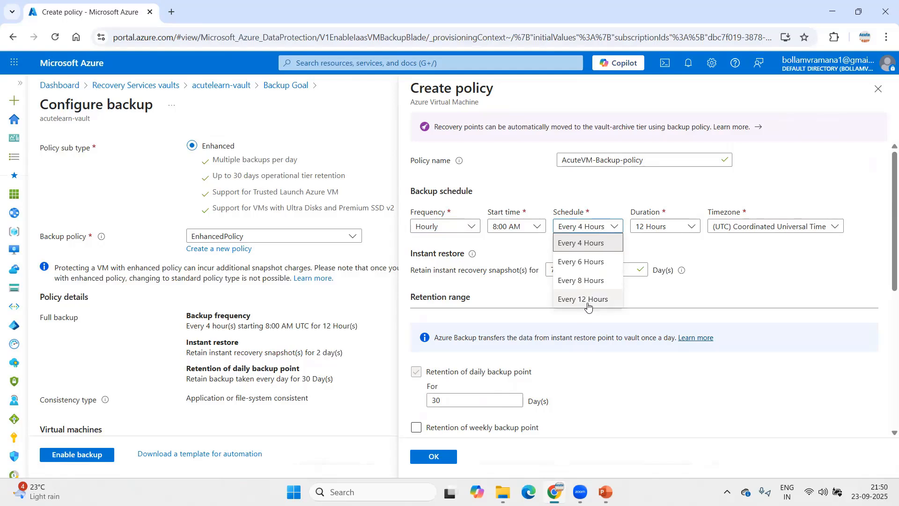
left_click(674, 226)
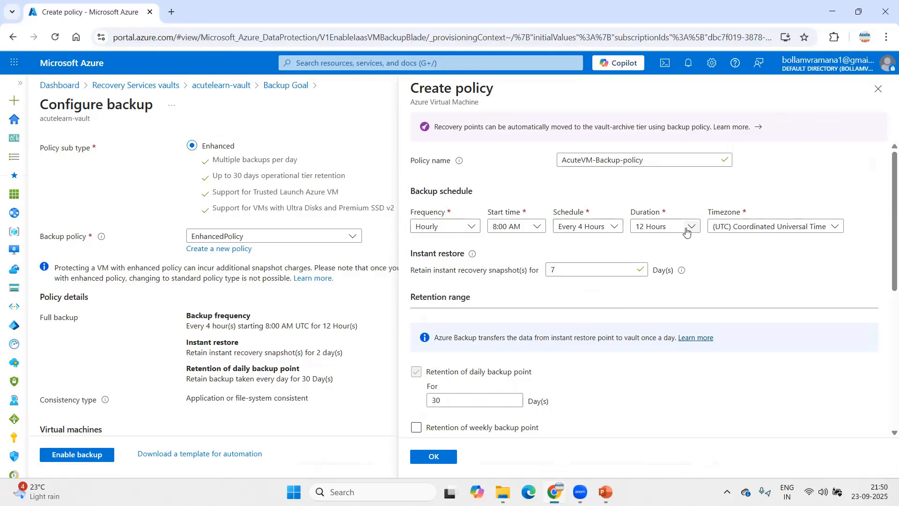
left_click(686, 230)
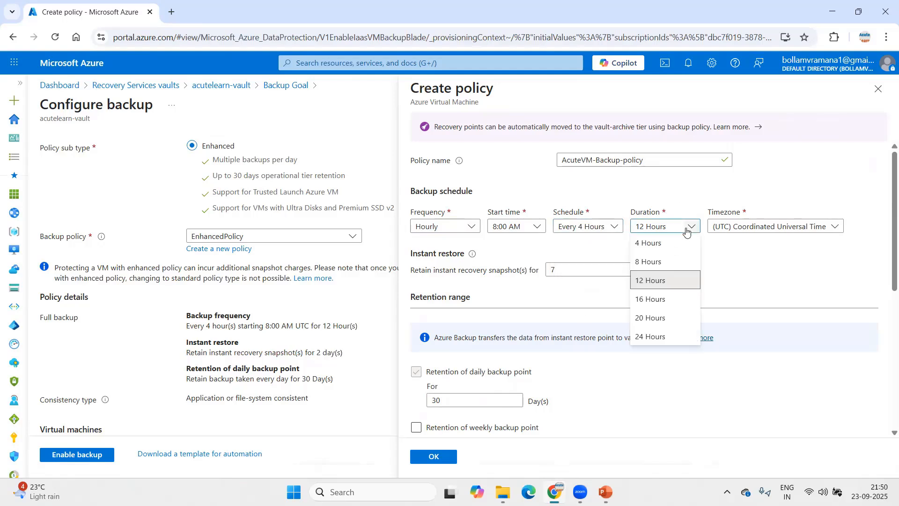
left_click(604, 227)
left_click(645, 243)
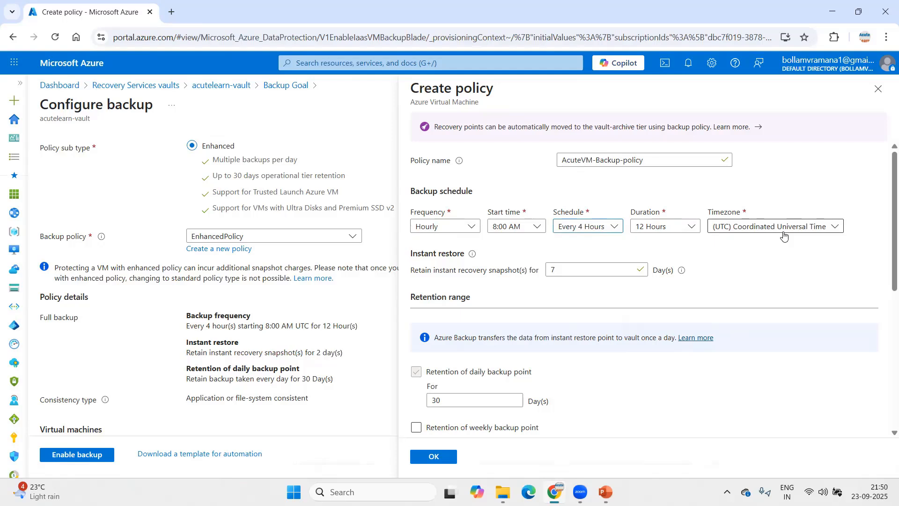
left_click(805, 226)
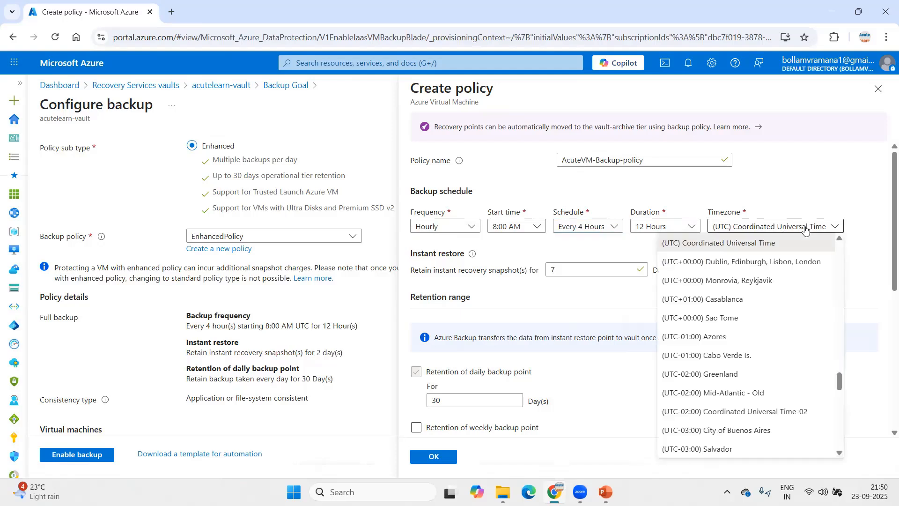
left_click(826, 204)
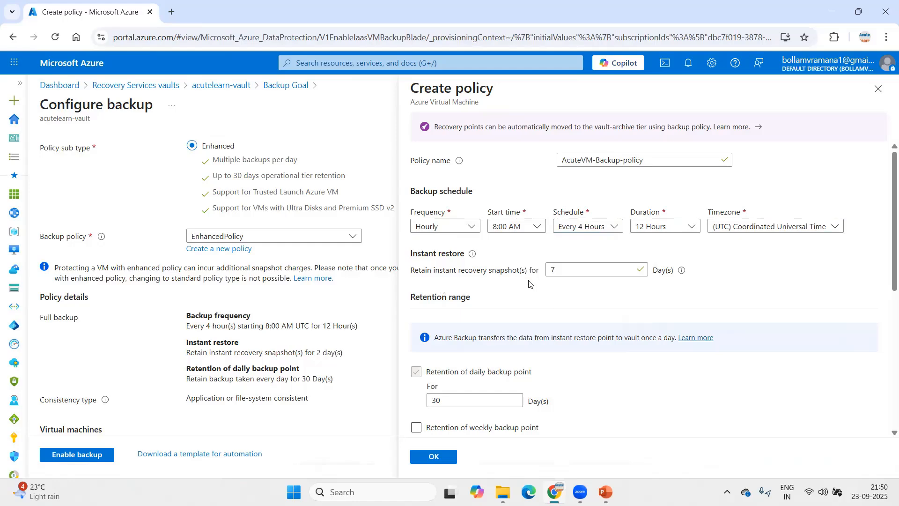
key("alt+Tab")
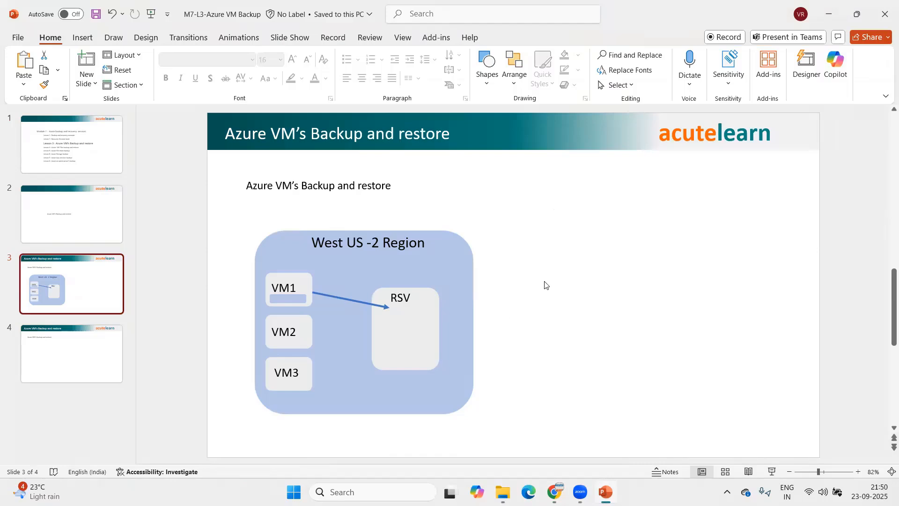
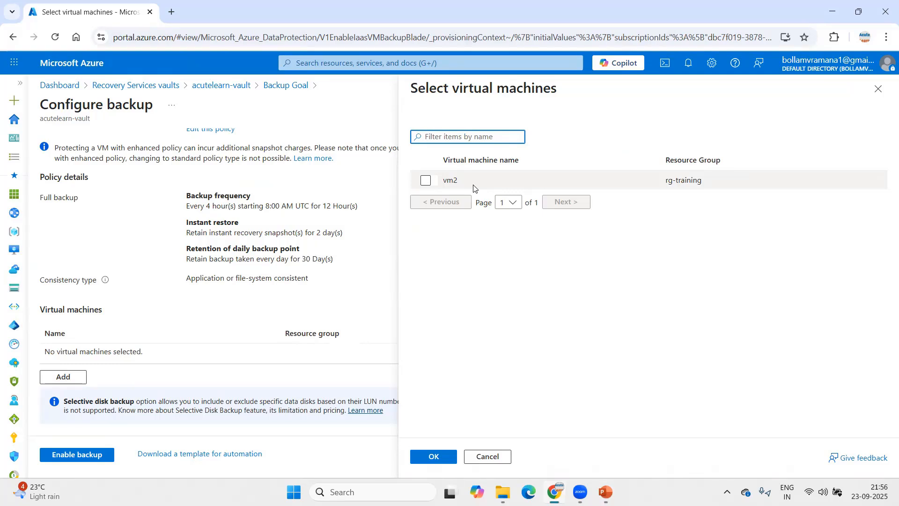
- Add vm2 to the backup configuration, and close the configuration and the vault without enabling the backup
left_click(426, 182)
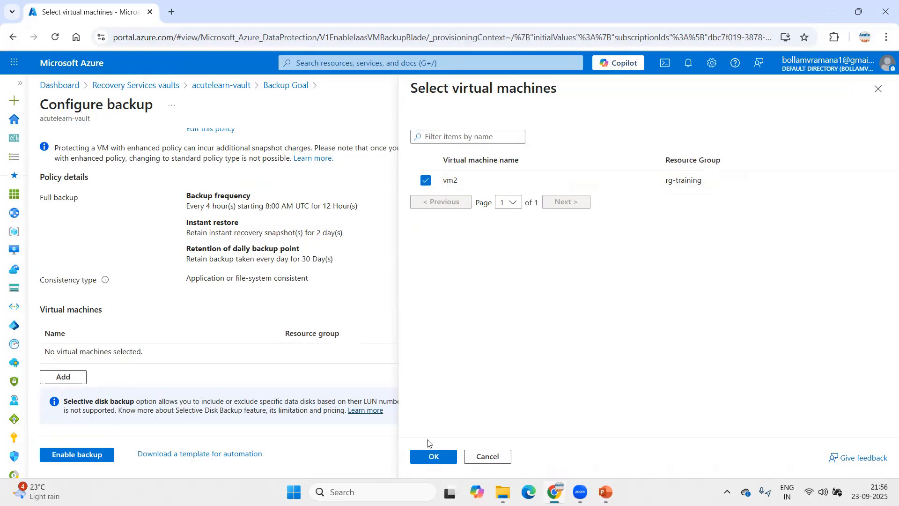
left_click(426, 454)
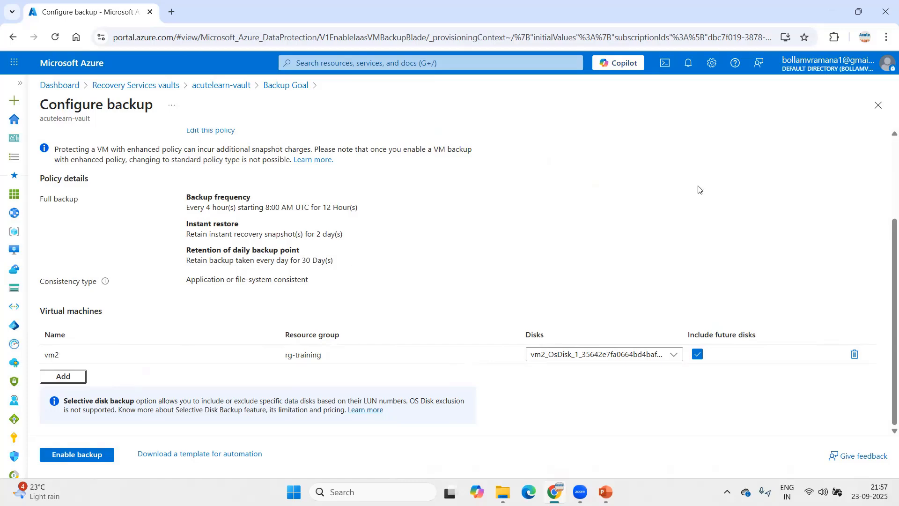
left_click(879, 107)
left_click(879, 109)
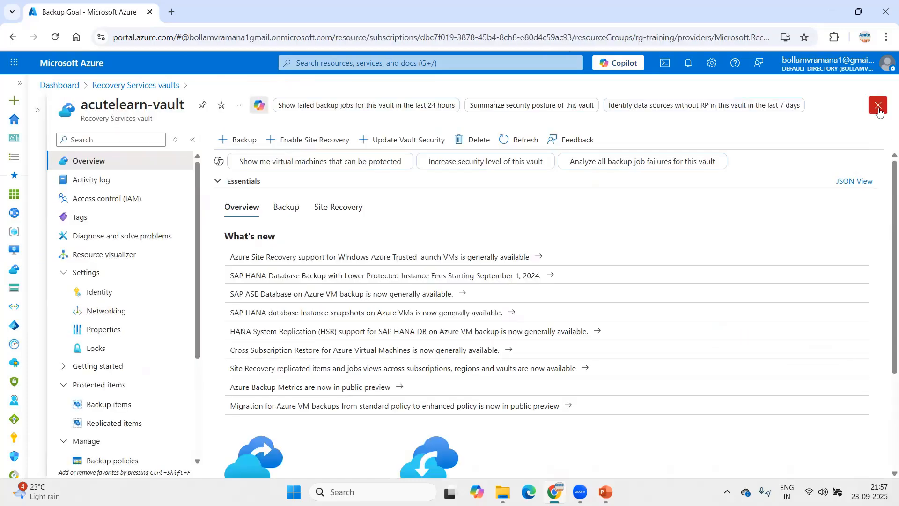
left_click(879, 109)
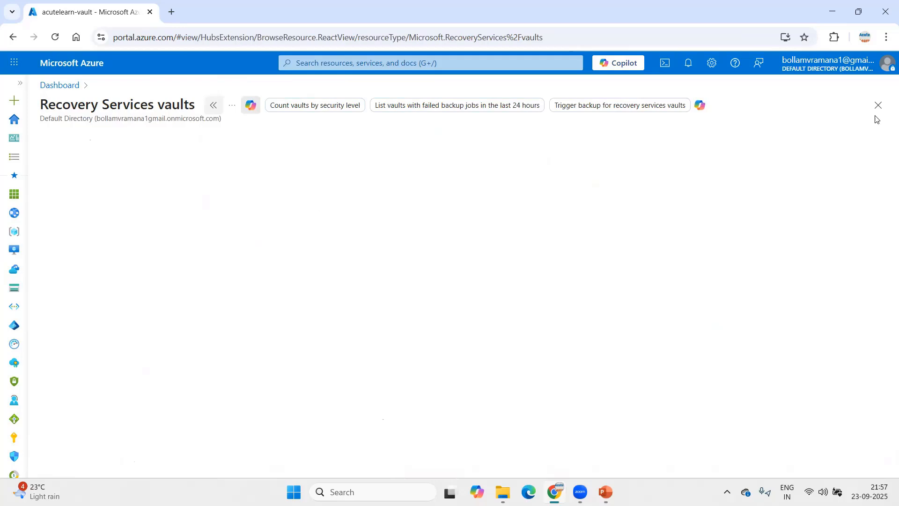
- Open the Backup page of vm2 from the list of virtual machines
left_click(20, 83)
left_click(51, 271)
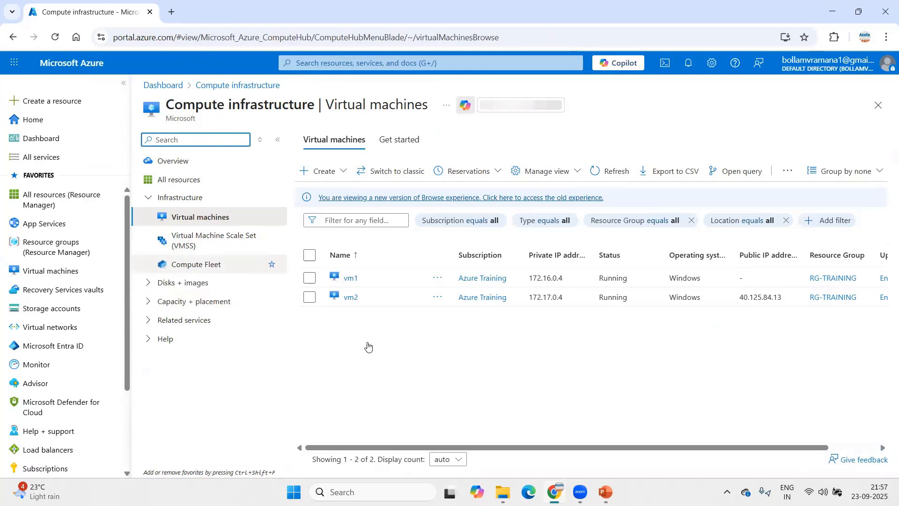
left_click(350, 297)
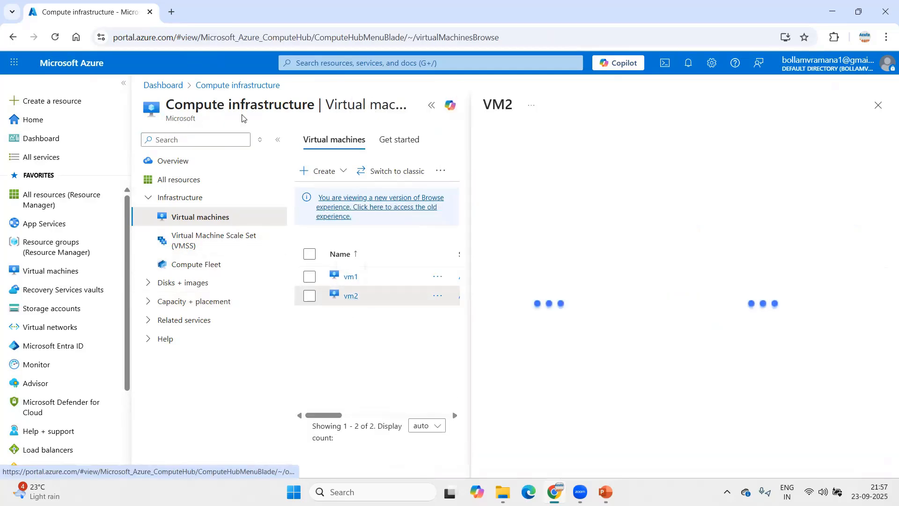
left_click(432, 106)
left_click(123, 83)
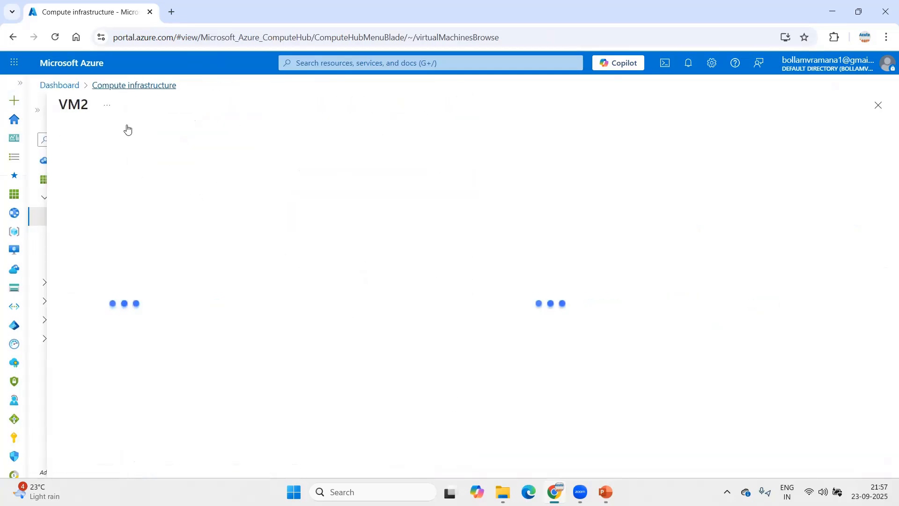
scroll(117, 347, "down", 6)
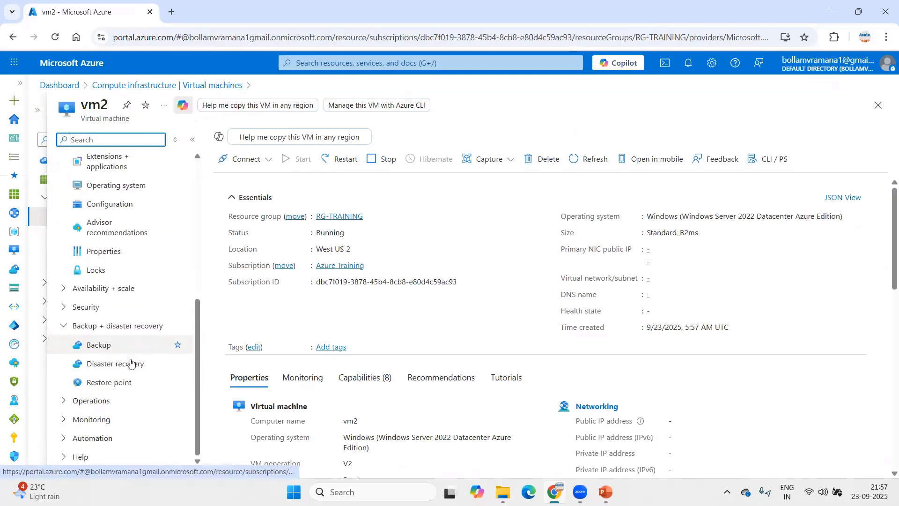
left_click(101, 354)
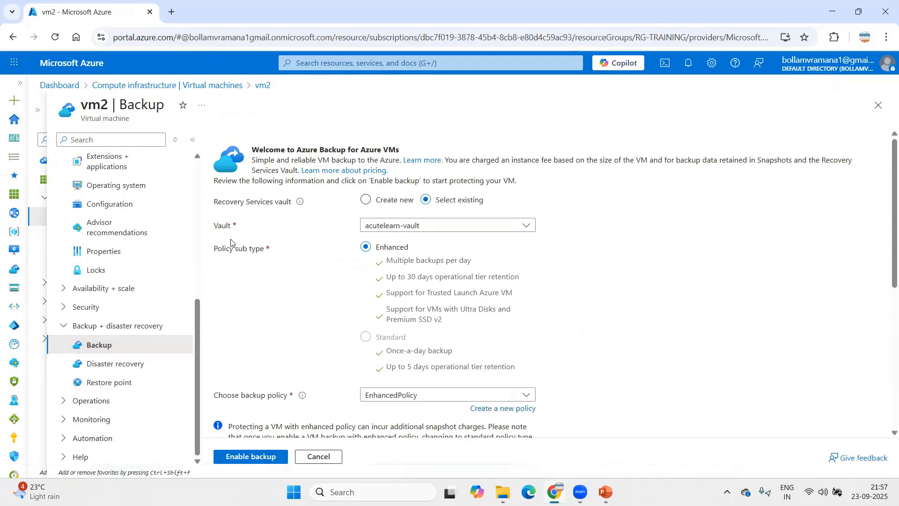
- Choose acutelearn-vault for vm2's backup, and inspect the available backup policies and the form for creating a new policy
left_click(434, 227)
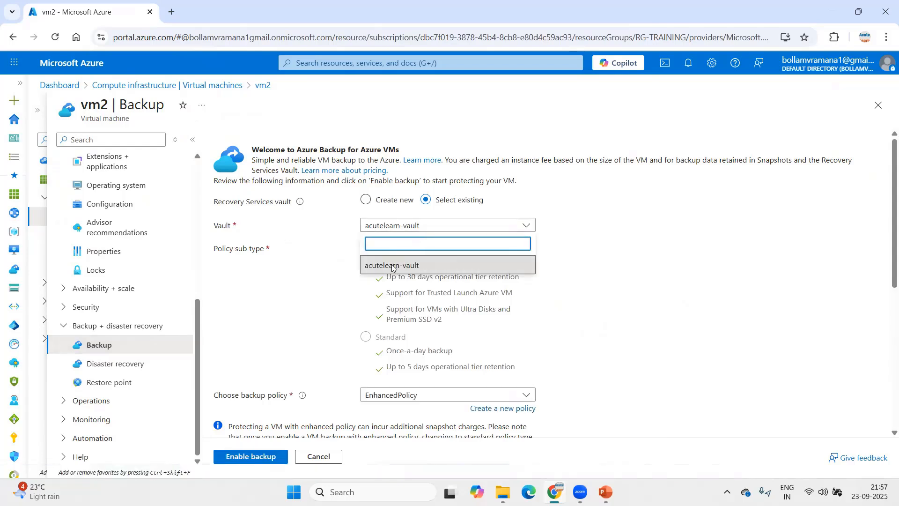
left_click(392, 266)
scroll(604, 269, "down", 1)
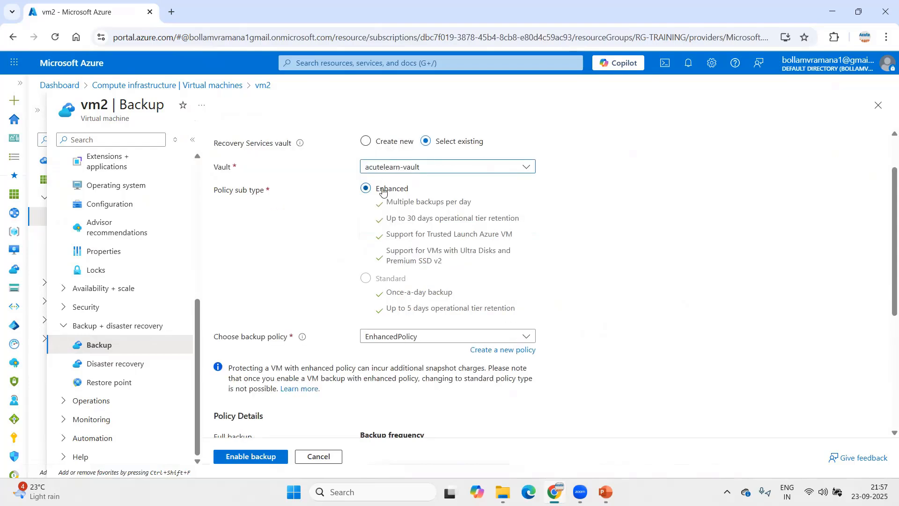
left_click(448, 339)
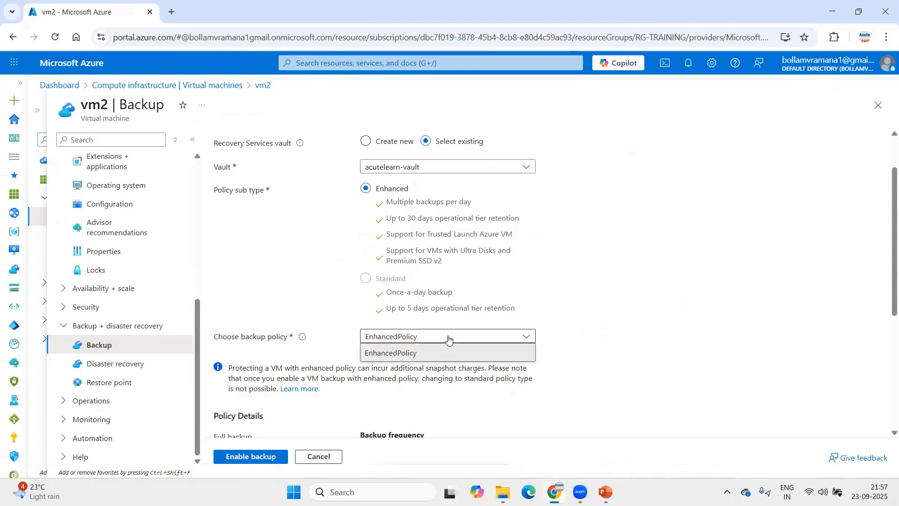
left_click(448, 338)
left_click(508, 350)
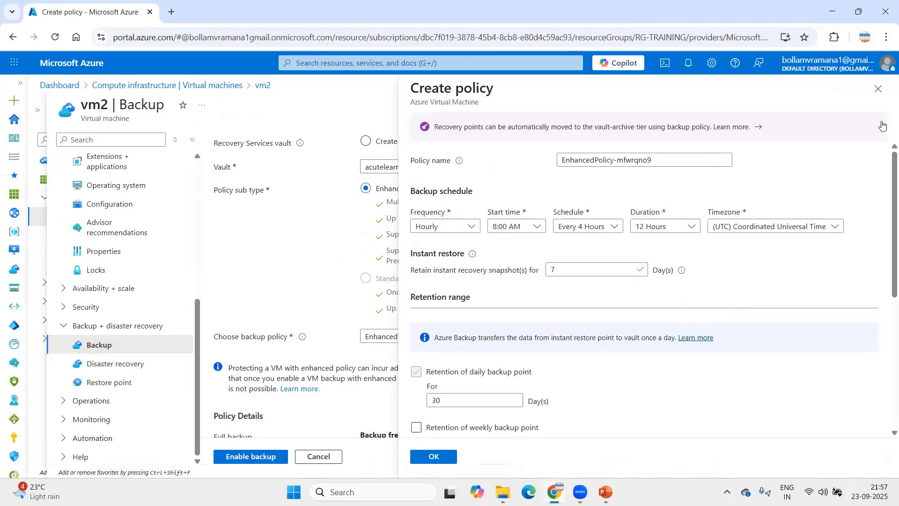
left_click(878, 89)
- Review the vault, EnhancedPolicy details and disk selection for vm2, and cancel the configuration without enabling backup
scroll(443, 275, "down", 2)
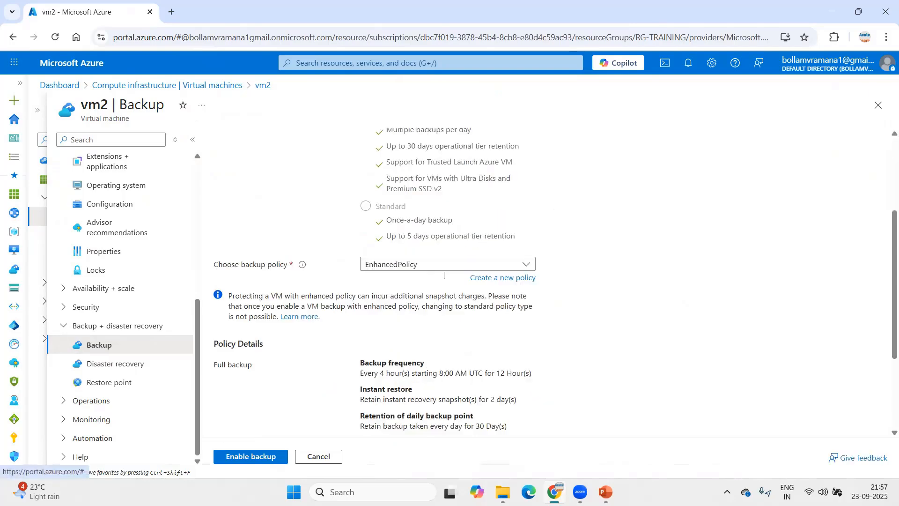
scroll(307, 297, "down", 3)
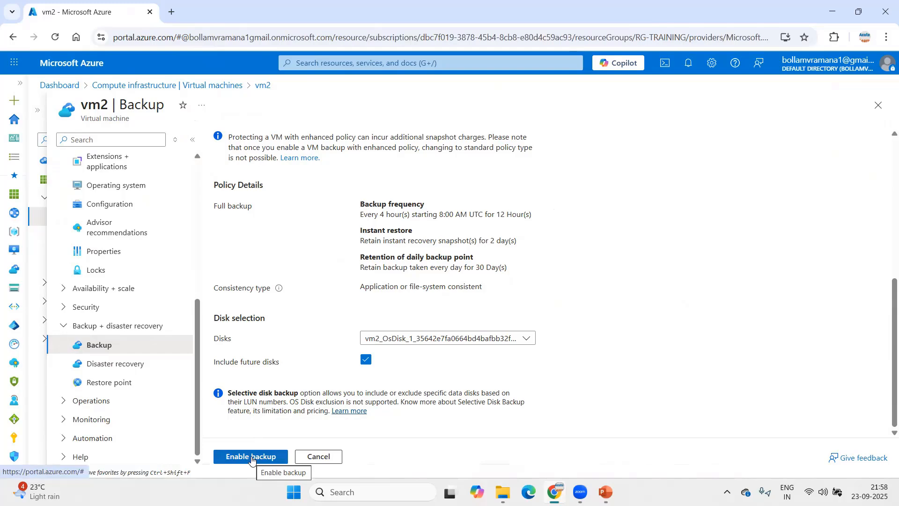
scroll(438, 192, "up", 6)
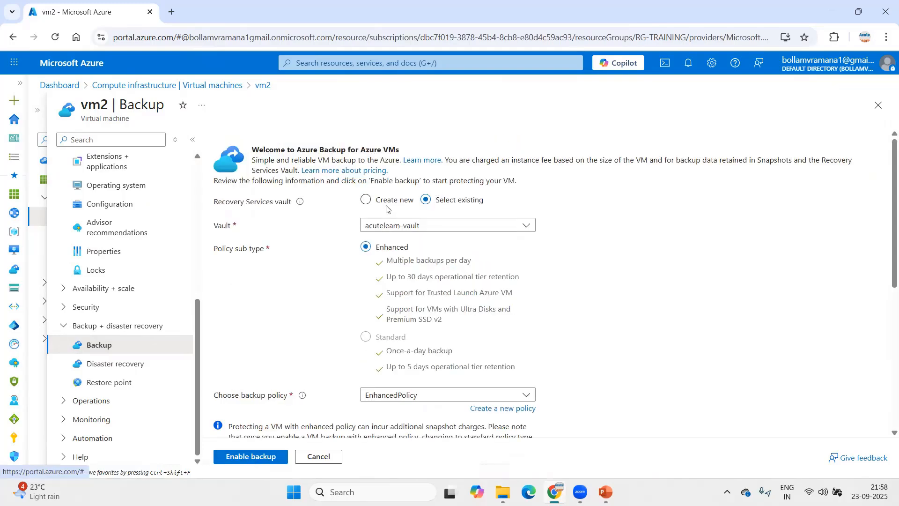
scroll(263, 365, "down", 6)
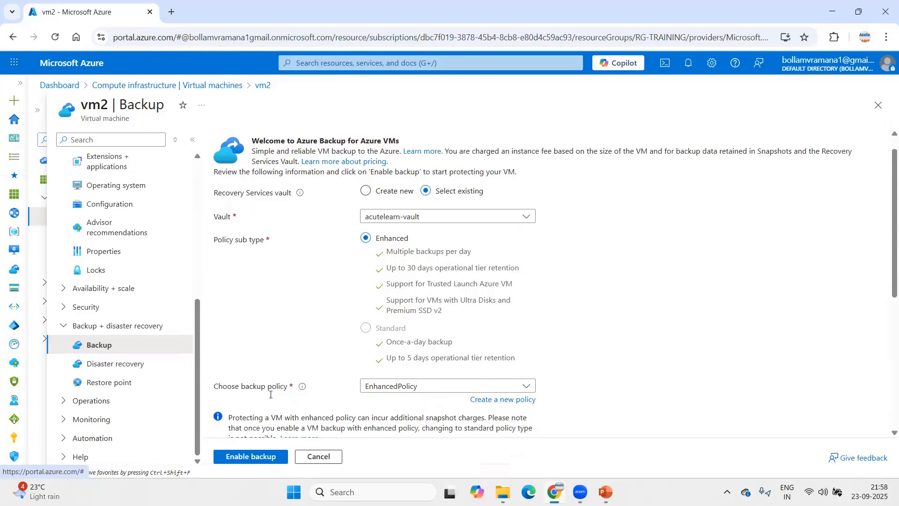
left_click(328, 465)
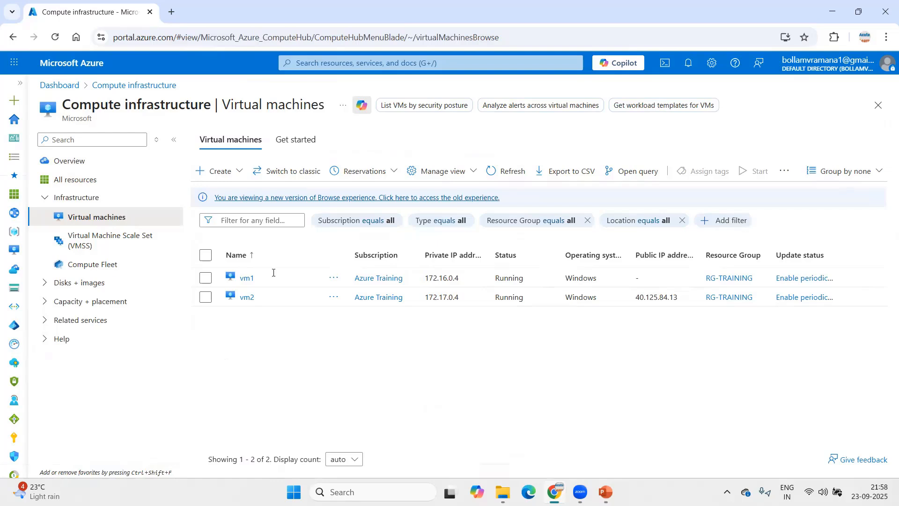
- Open the Backup page of vm1 from the list of virtual machines
left_click(246, 278)
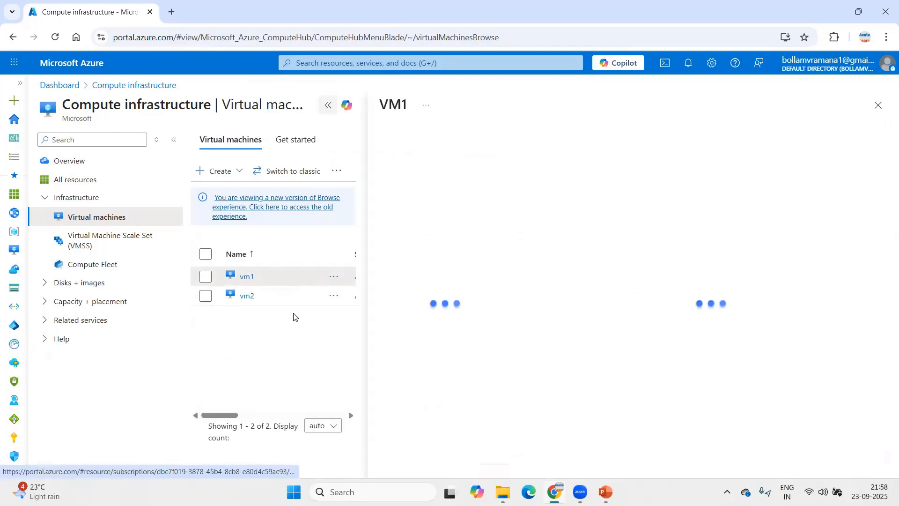
left_click(328, 104)
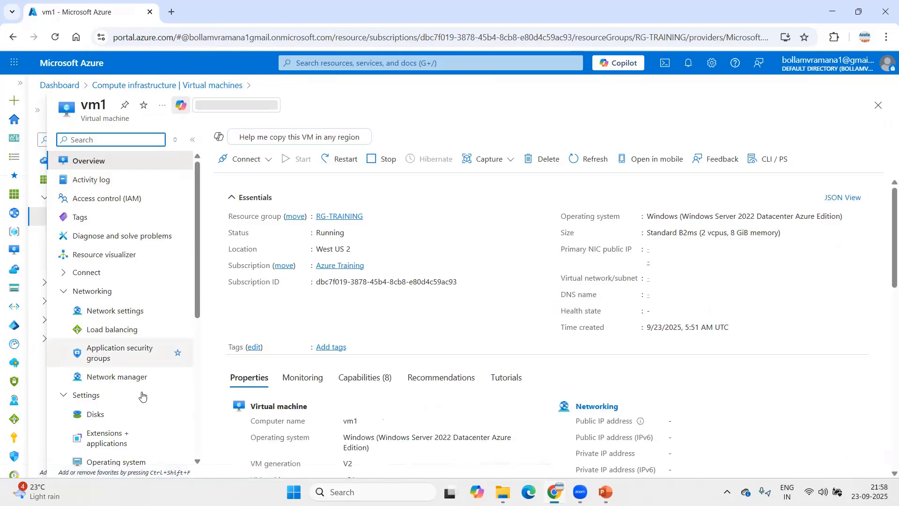
scroll(174, 356, "down", 6)
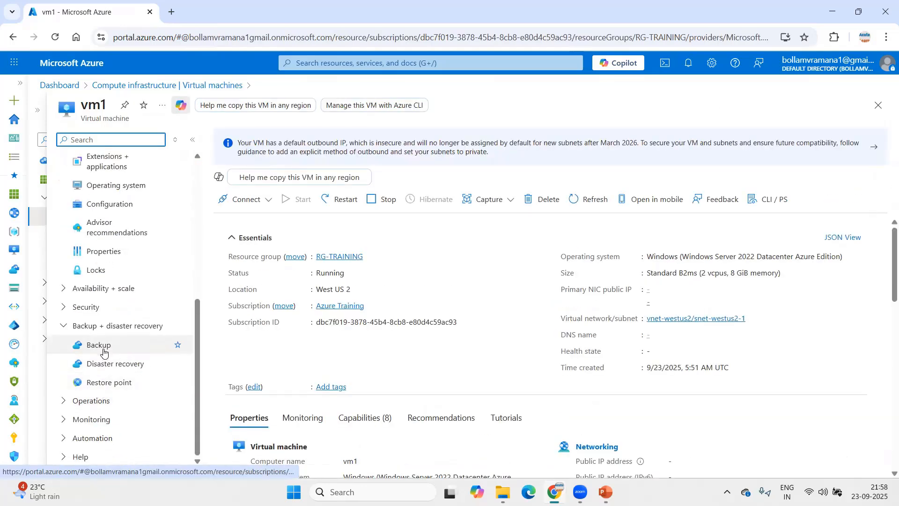
left_click(104, 349)
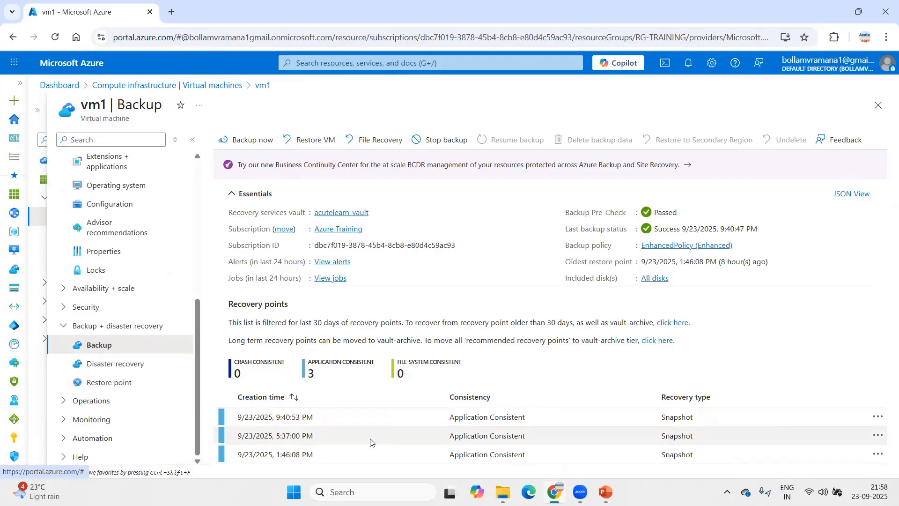
- Start restoring vm1 and choose the restore point of 9/23/2025, 5:37:00 PM
left_click(313, 140)
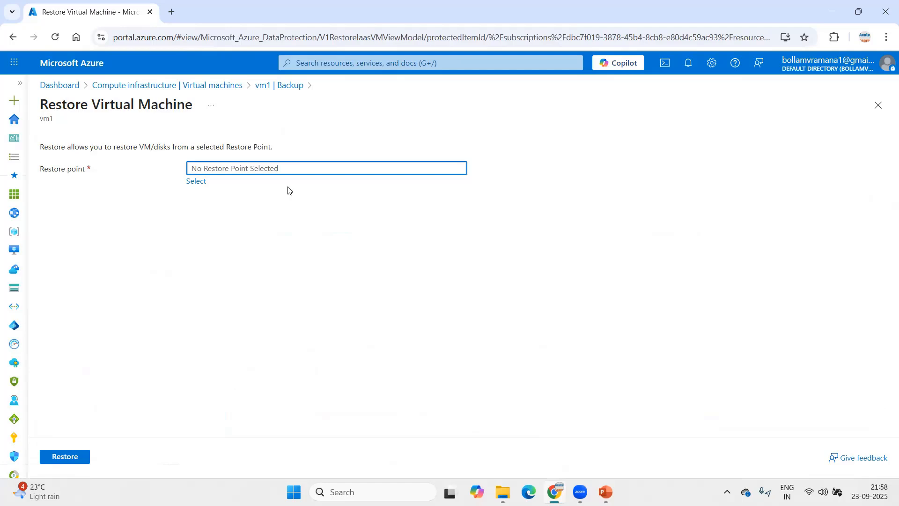
left_click(195, 181)
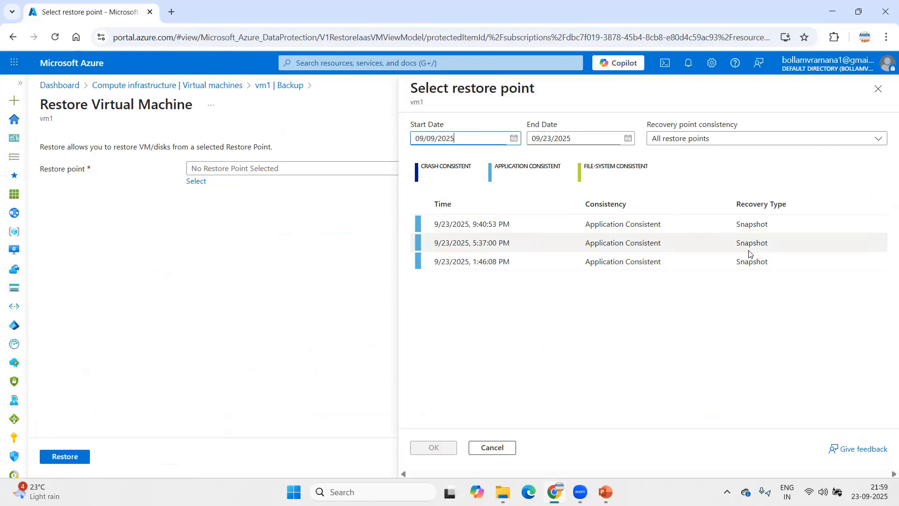
left_click(515, 248)
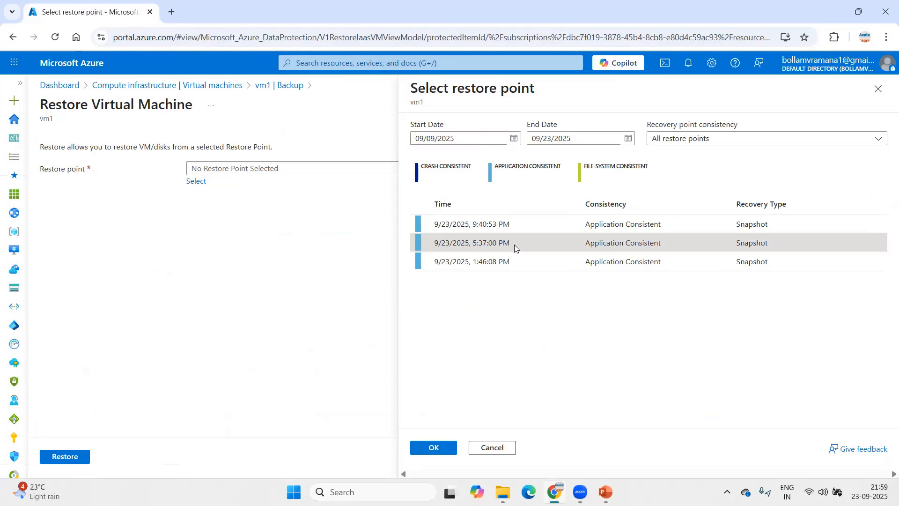
left_click(429, 451)
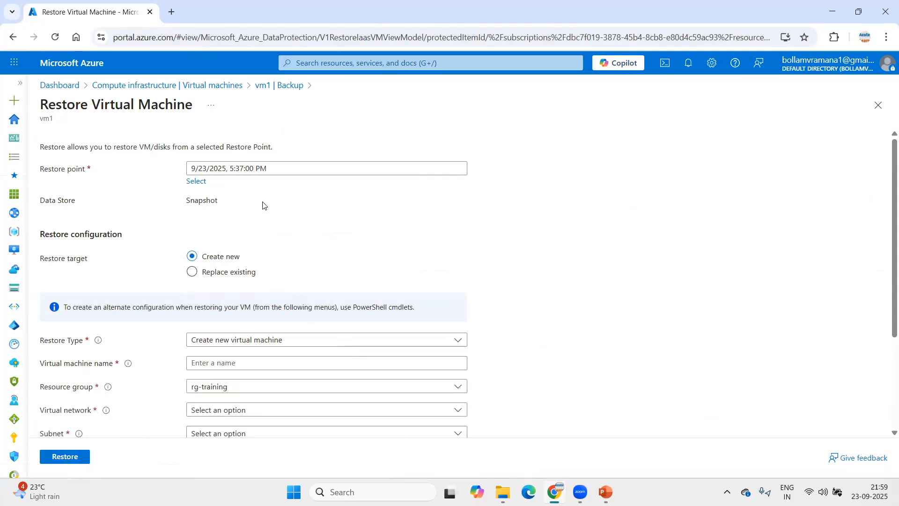
- Try the Replace existing restore target, check its staging location choices, and return the target to Create new
scroll(261, 203, "down", 3)
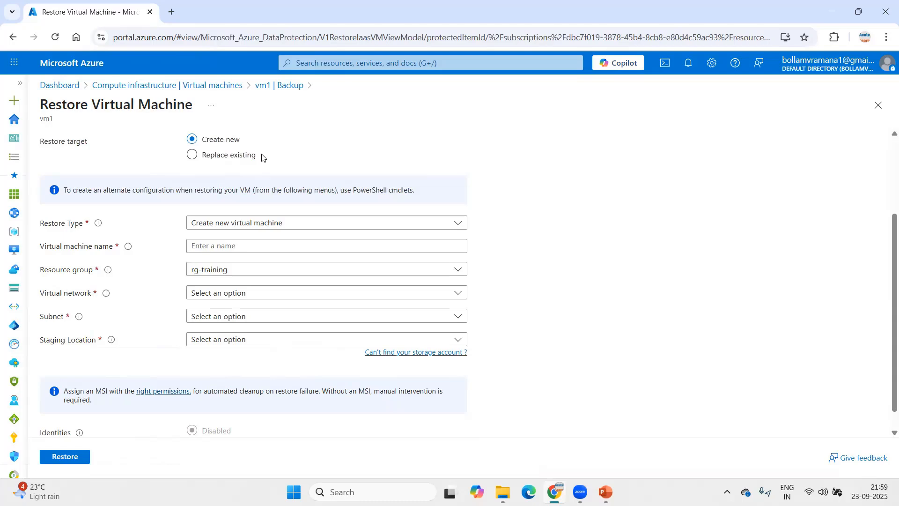
left_click(227, 157)
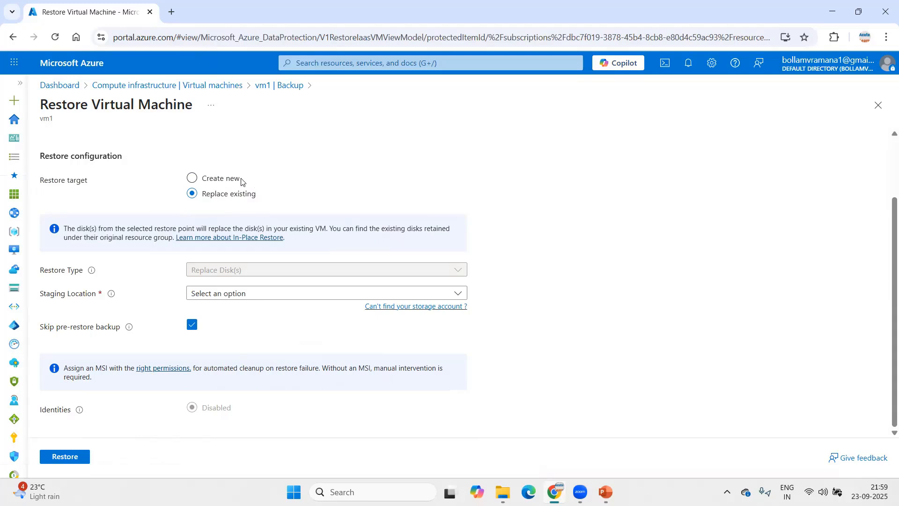
left_click(214, 178)
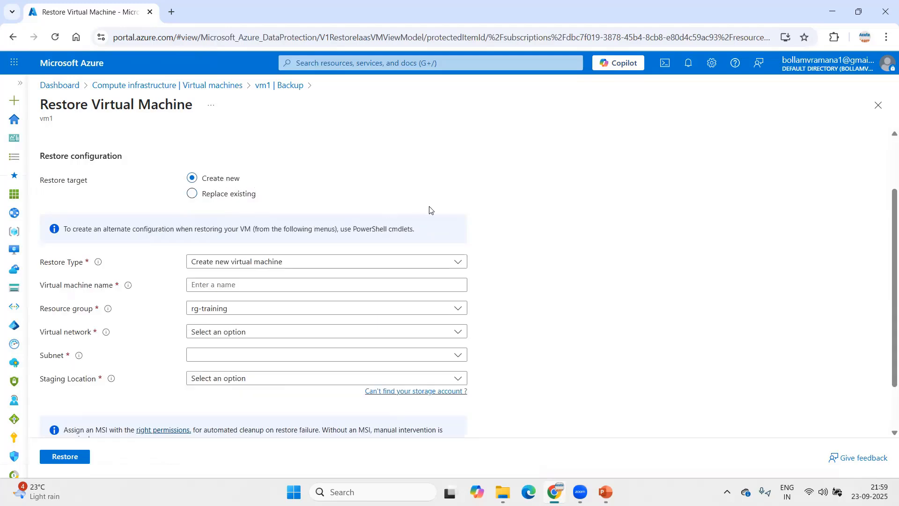
left_click(239, 194)
left_click(243, 299)
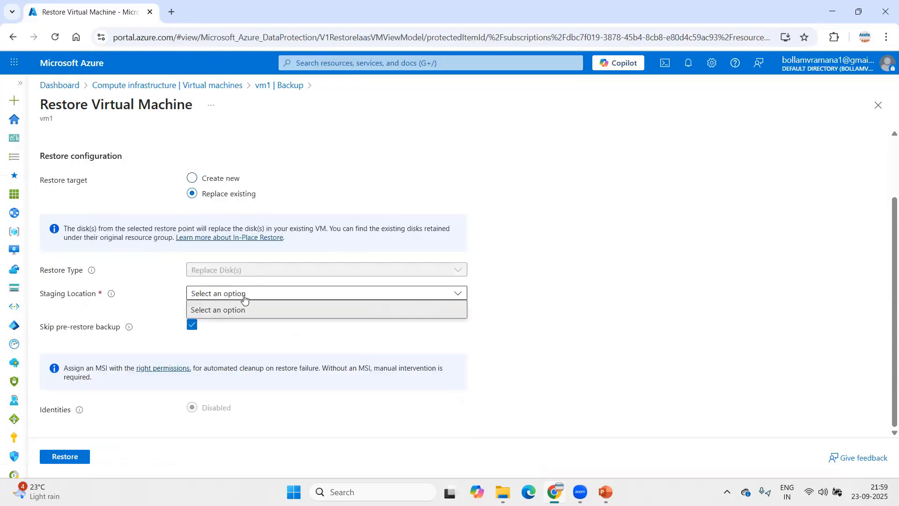
left_click(234, 274)
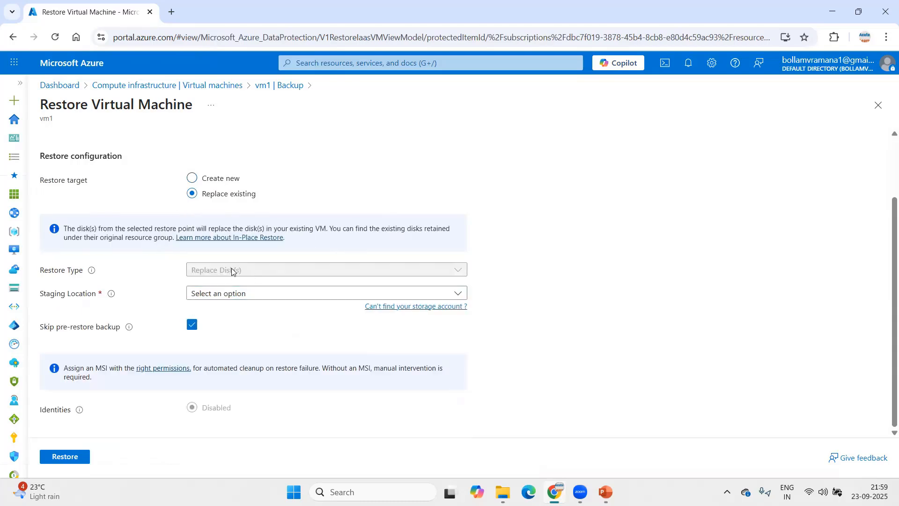
left_click(257, 299)
left_click(445, 242)
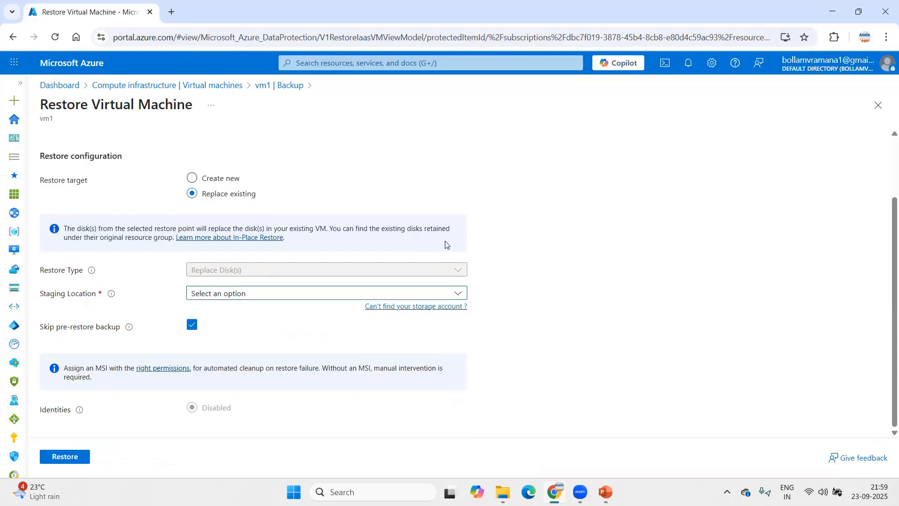
left_click(218, 181)
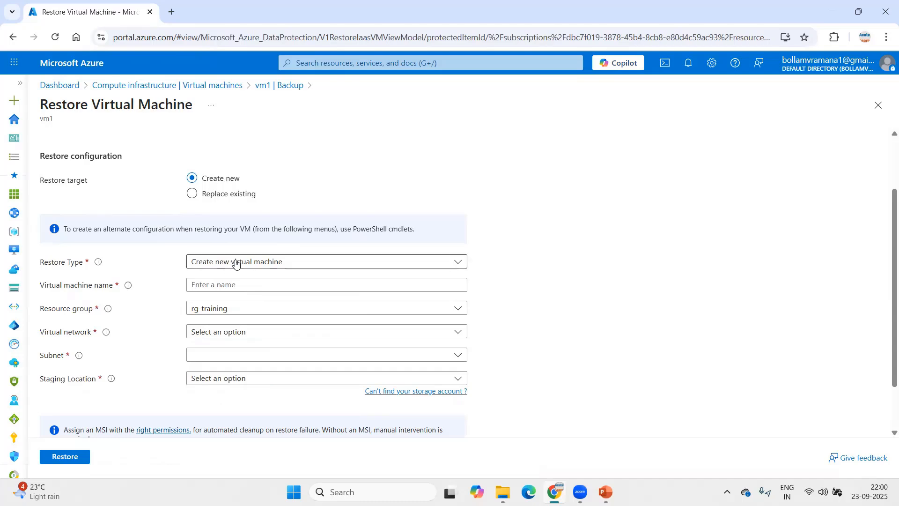
- Name the restored virtual machine vm1rest
left_click(242, 281)
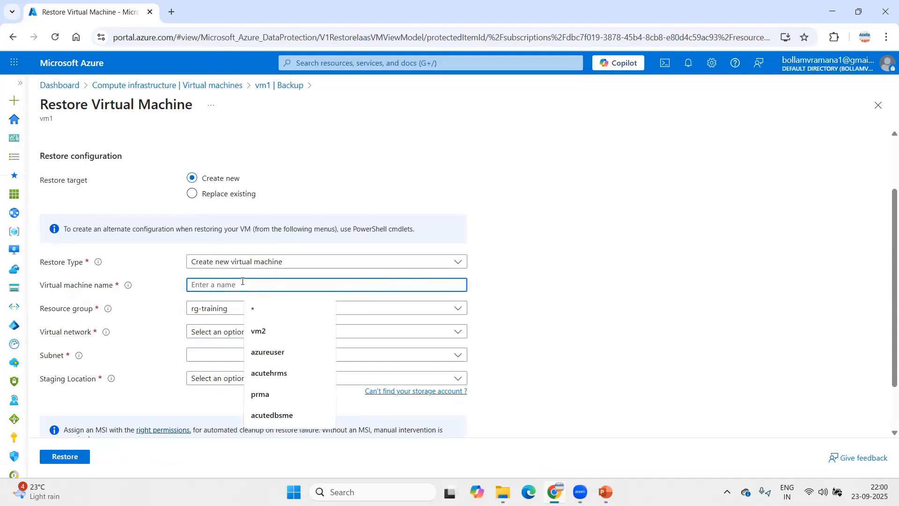
type("vm1res")
type("t")
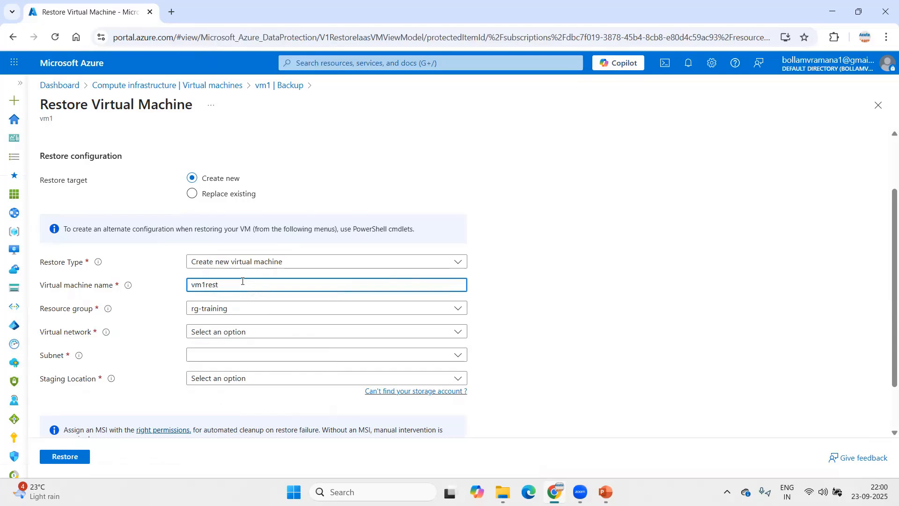
- Set the restored machine's virtual network to vnet-westus2 (rg-training) and its subnet to snet-westus2-1
left_click(252, 332)
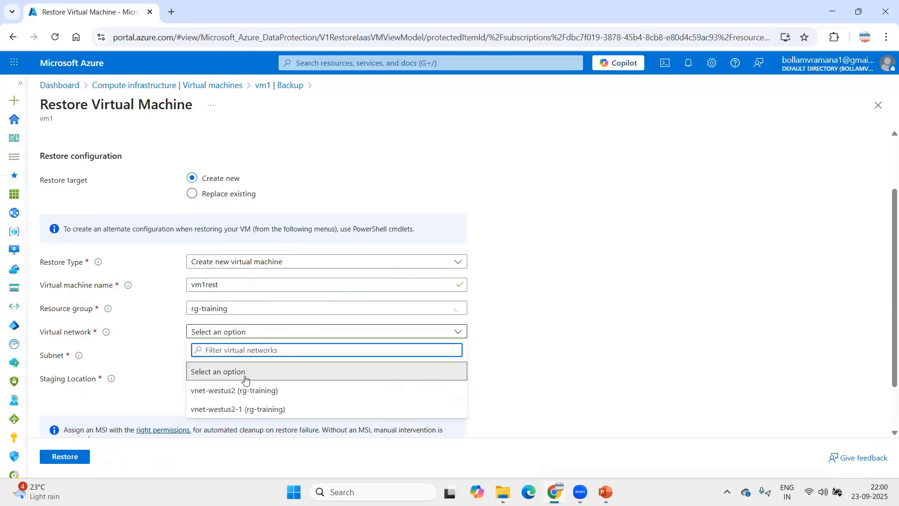
left_click(237, 392)
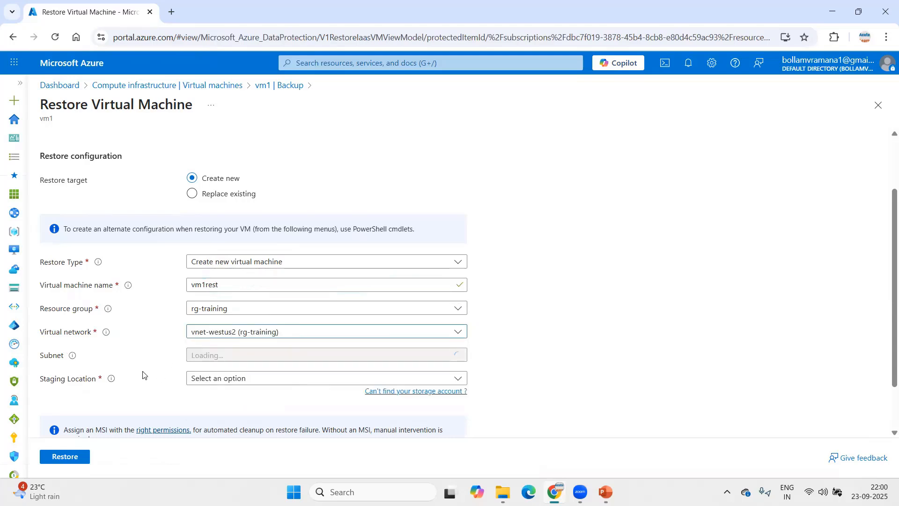
left_click(236, 359)
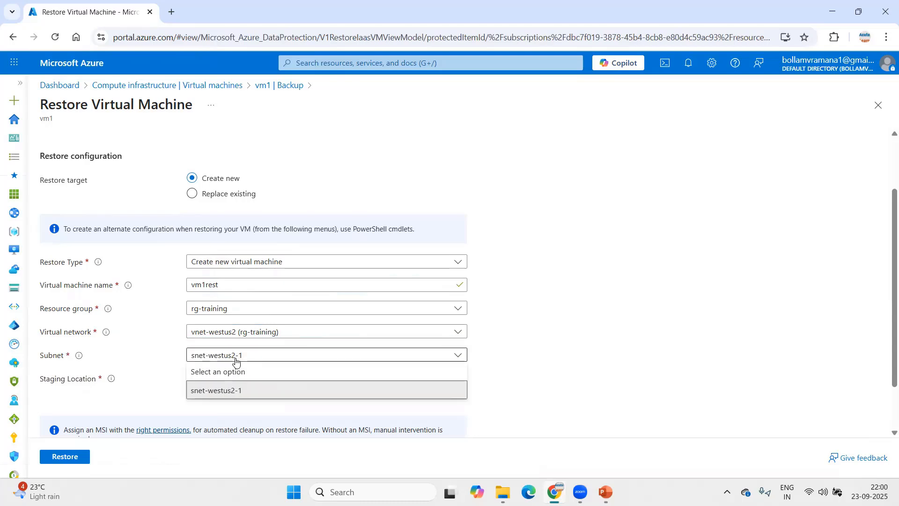
left_click(217, 389)
- Check the staging location choices, open the help page on finding a storage account, and return to the restore form
left_click(225, 379)
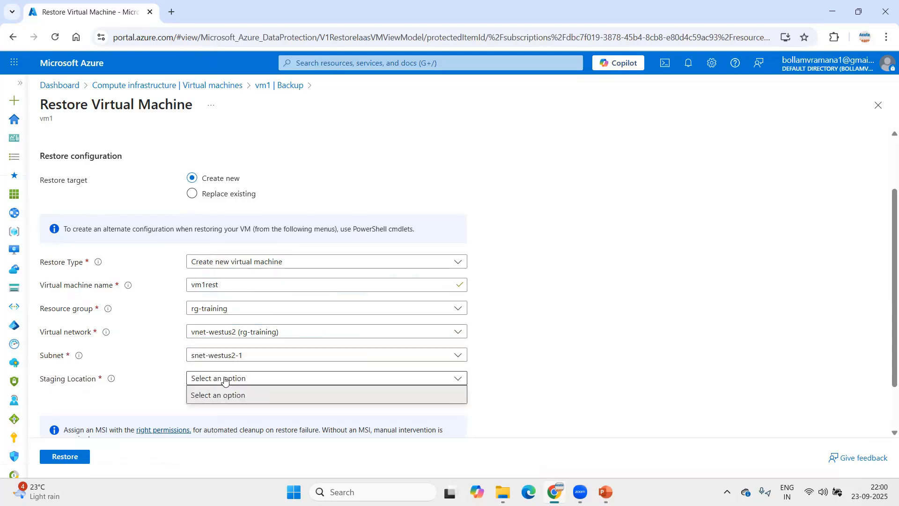
left_click(131, 391)
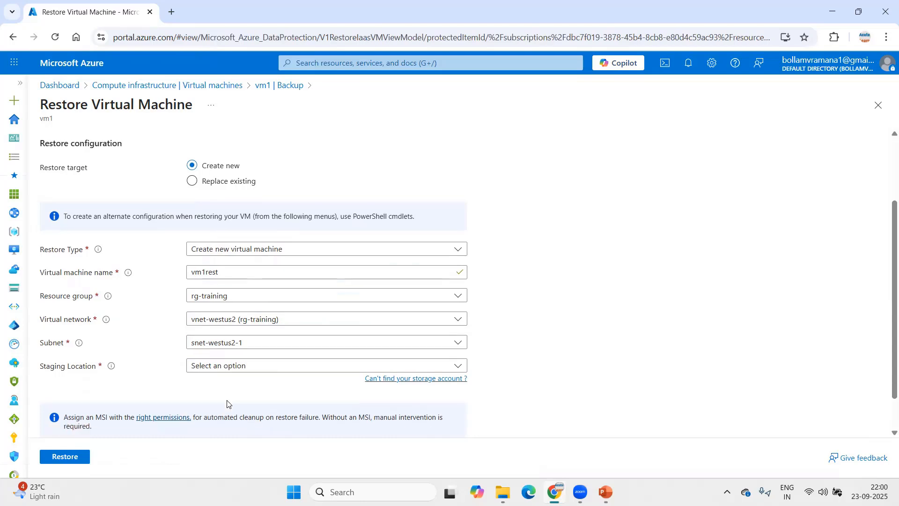
scroll(230, 403, "down", 2)
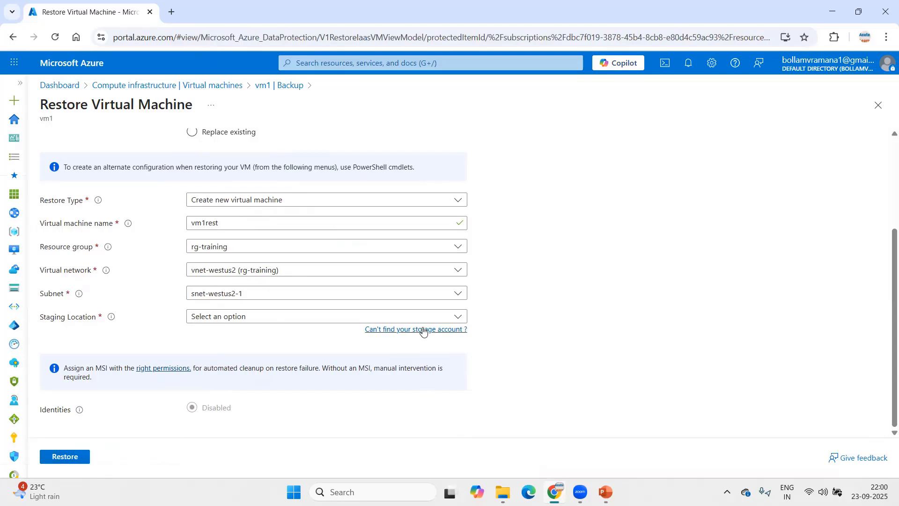
left_click(448, 330)
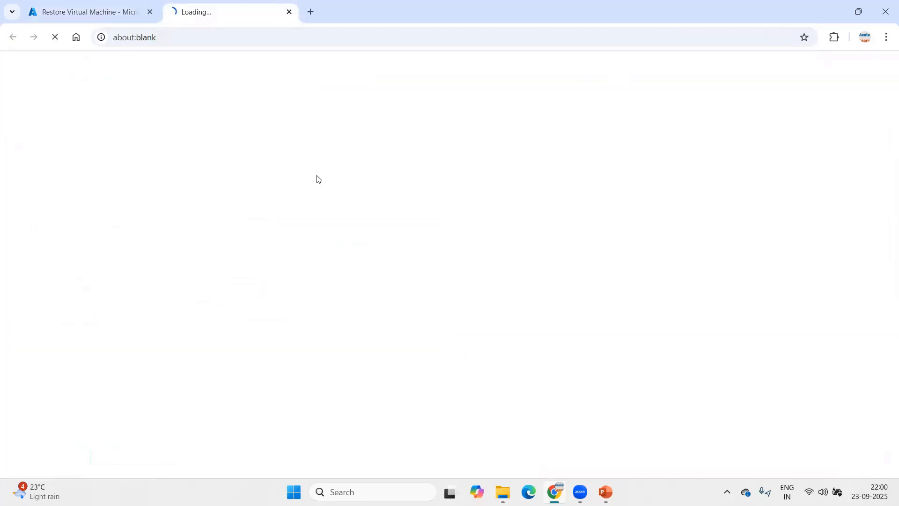
left_click(104, 13)
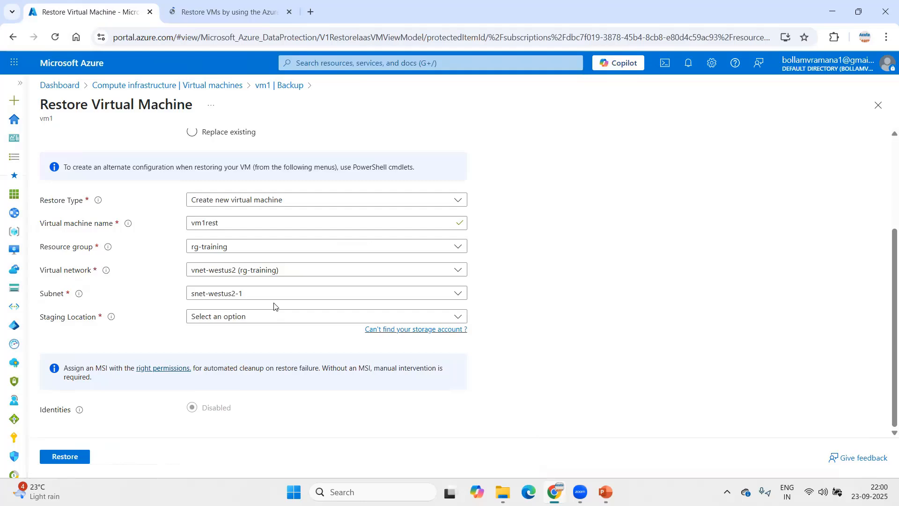
- Try to start the restore without a staging location, and close the restore form to return to vm1's Backup page
left_click(237, 316)
left_click(81, 447)
left_click(68, 457)
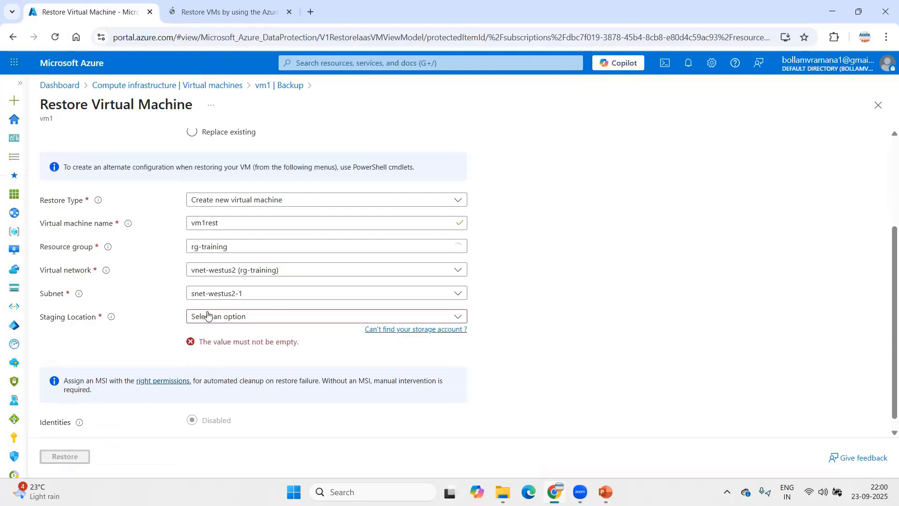
mouse_move(111, 320)
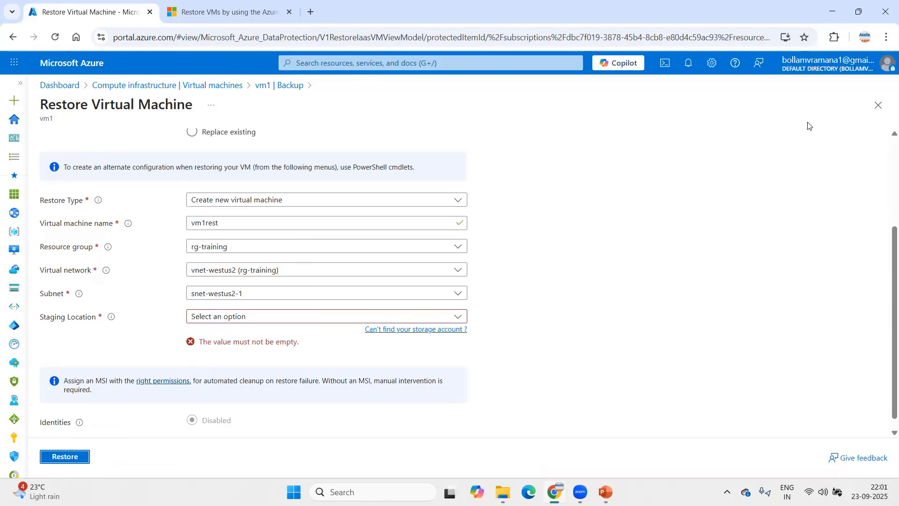
left_click(877, 107)
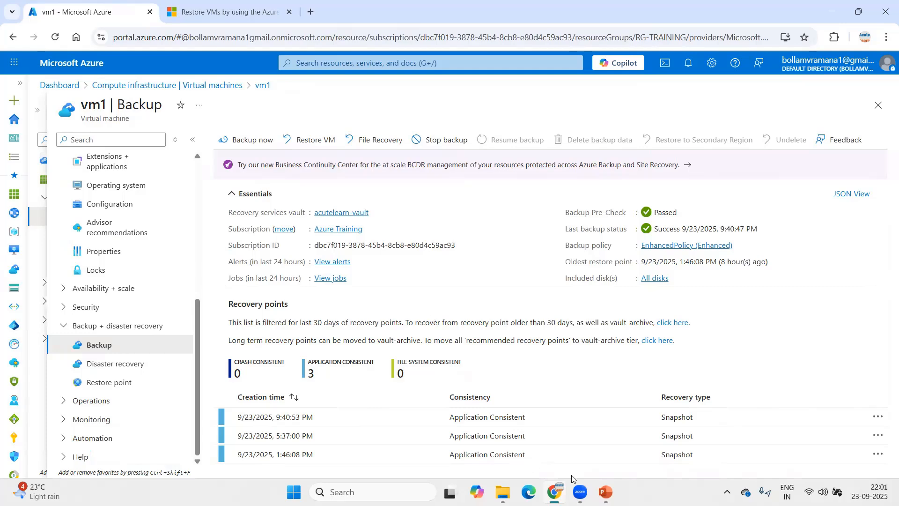
- Switch to the PowerPoint presentation with the Azure VM's Backup and restore slide
left_click(604, 491)
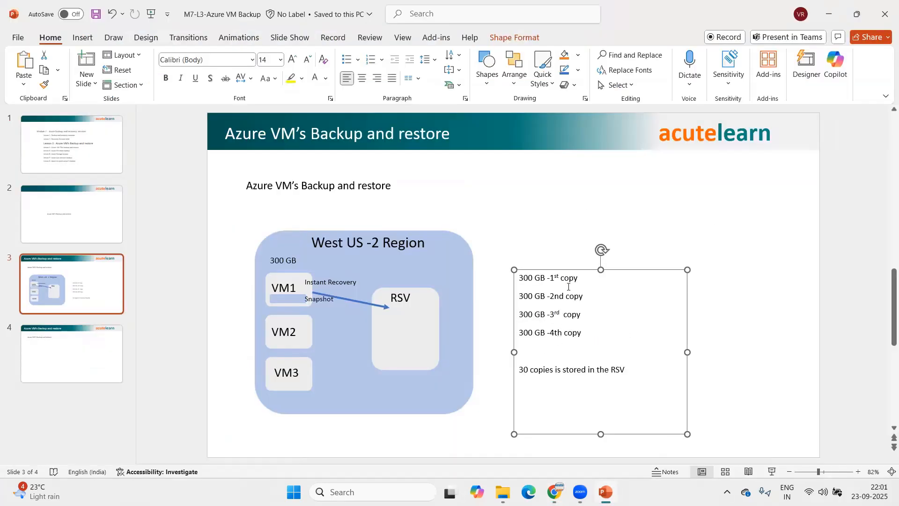